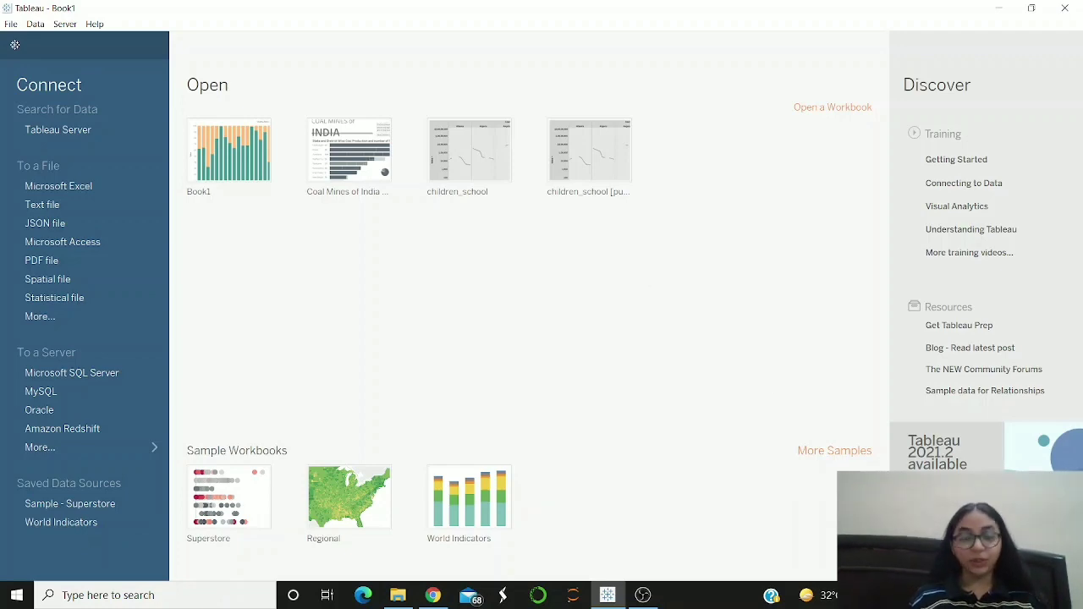
Switch to Chrome and view the Tableau Desktop product downloads and release notes page
left_click(599, 594)
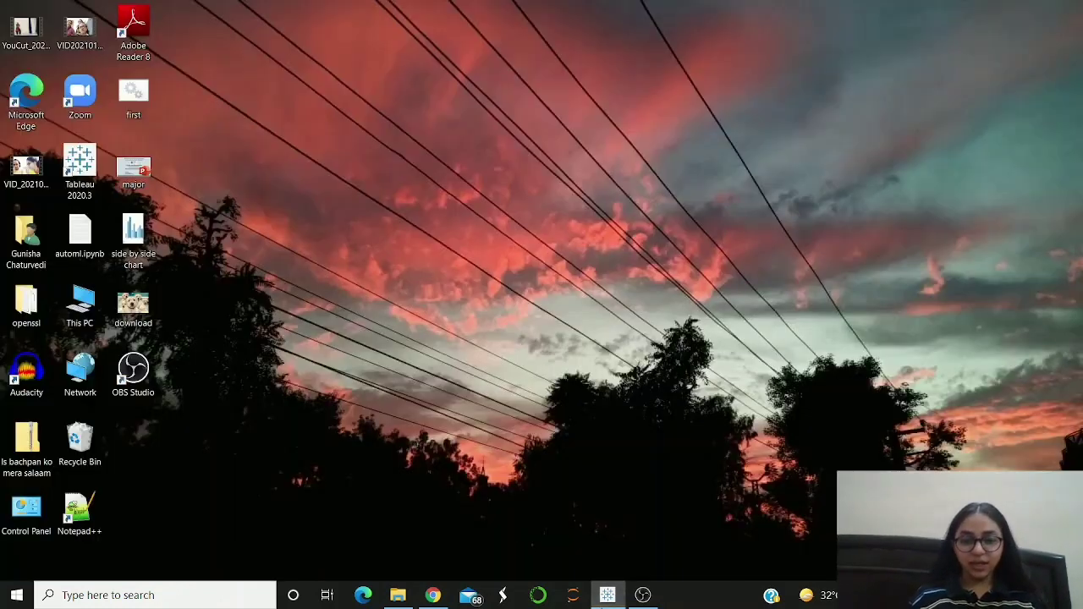
left_click(432, 595)
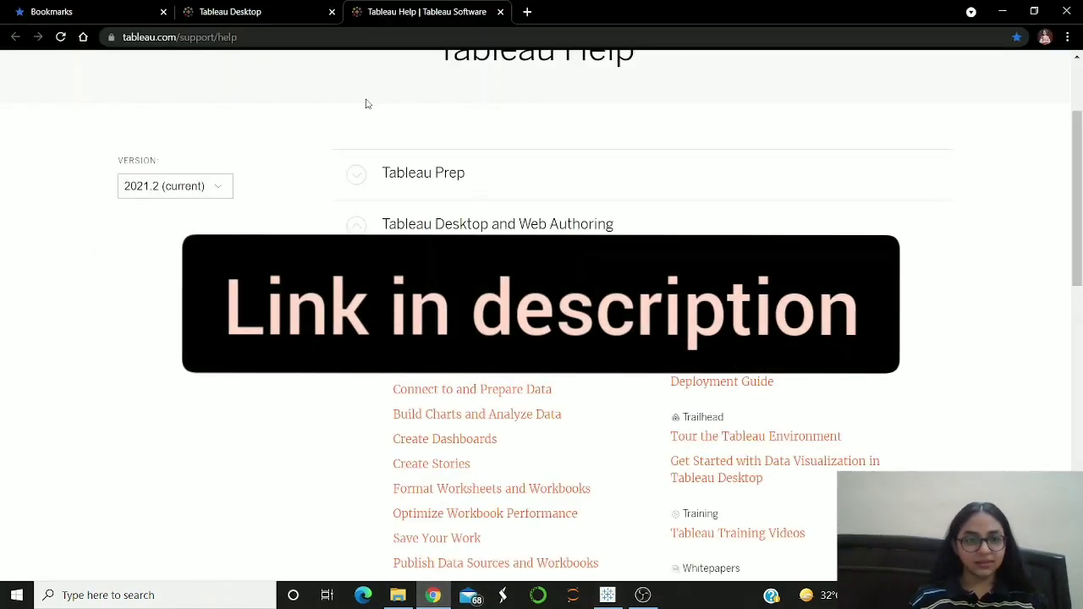
left_click(279, 15)
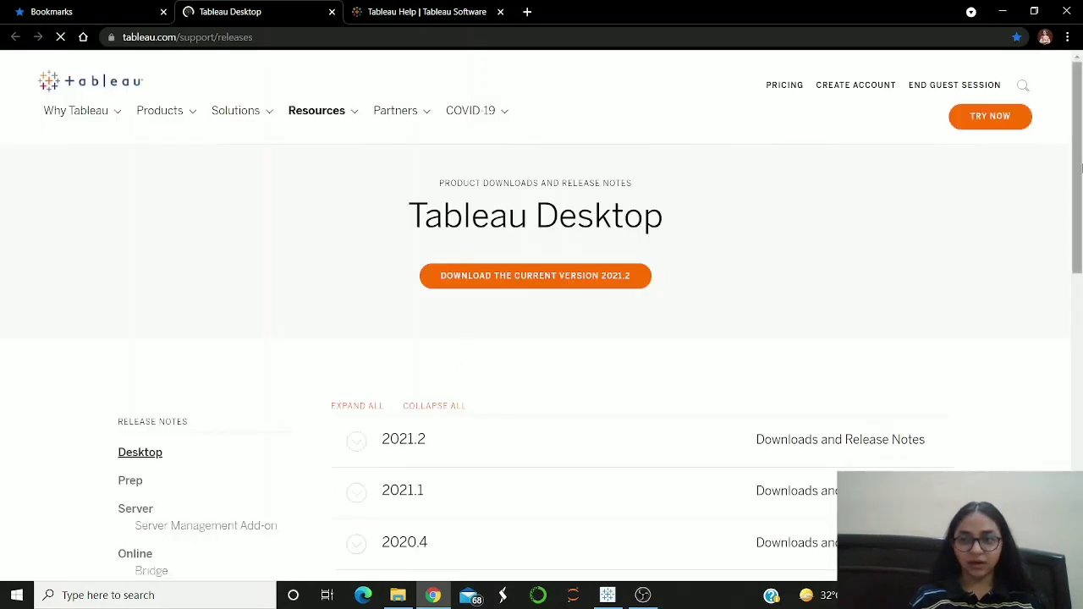
scroll(1080, 241, "down", 2)
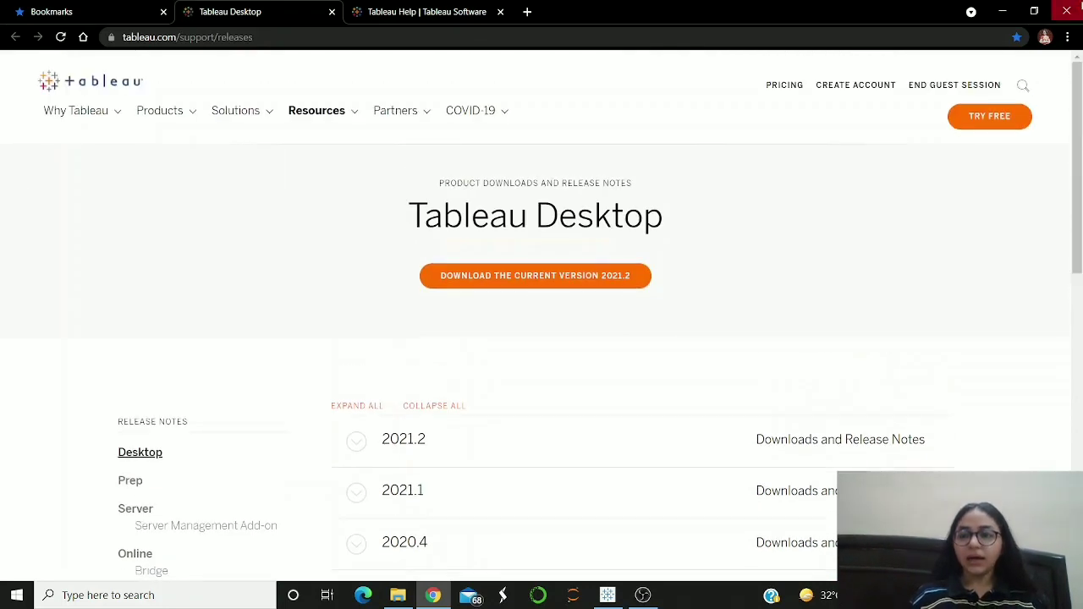
Review the Tableau Desktop and Web Authoring help topics on the Tableau Help page and switch back to Tableau
left_click(416, 9)
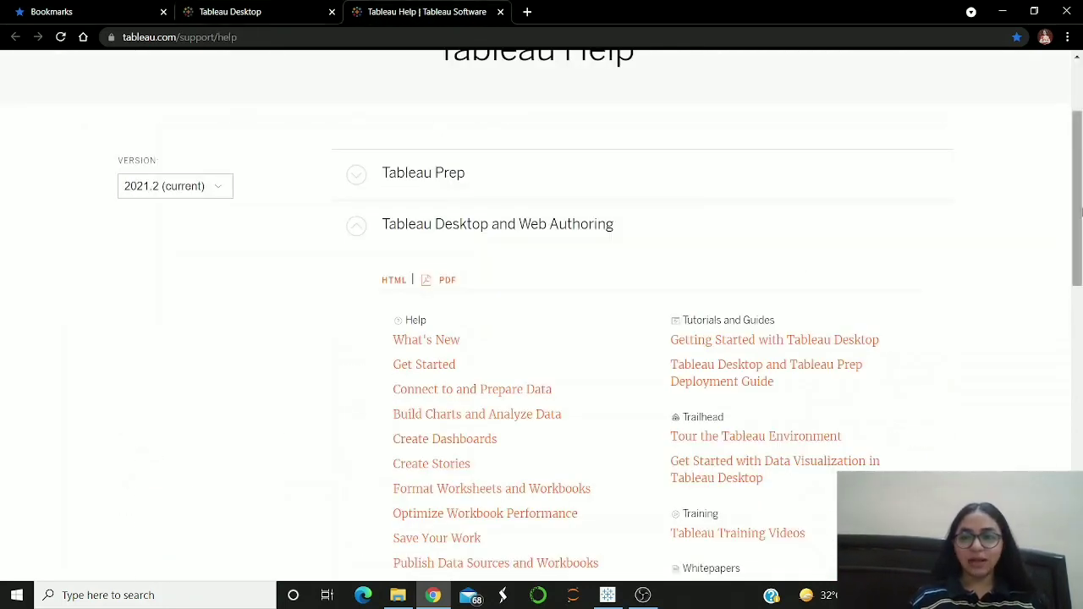
scroll(1079, 169, "down", 2)
scroll(1081, 169, "up", 4)
scroll(1081, 247, "down", 3)
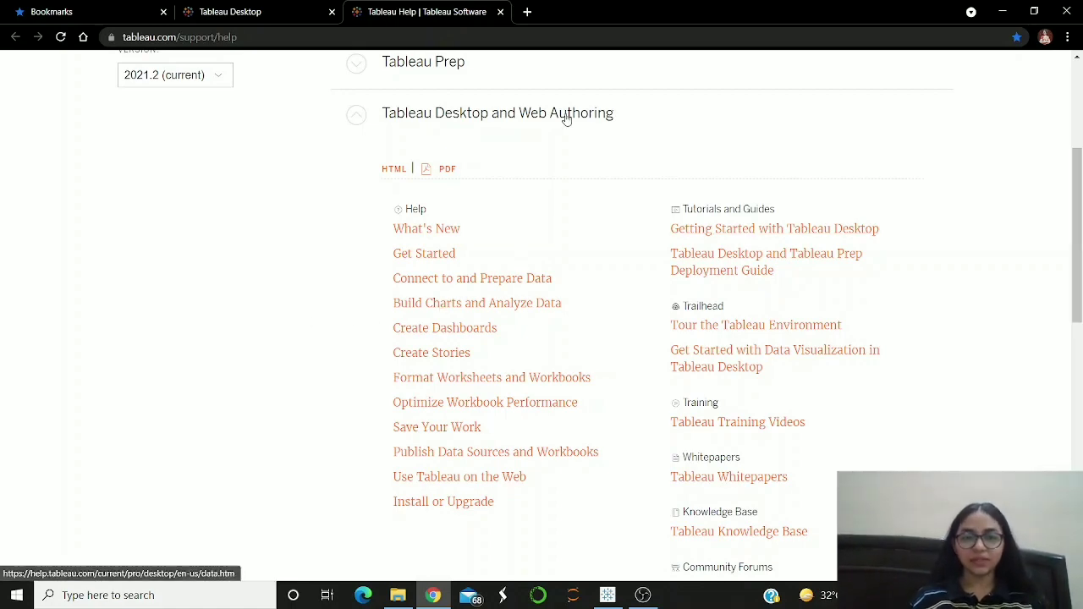
left_click(1003, 11)
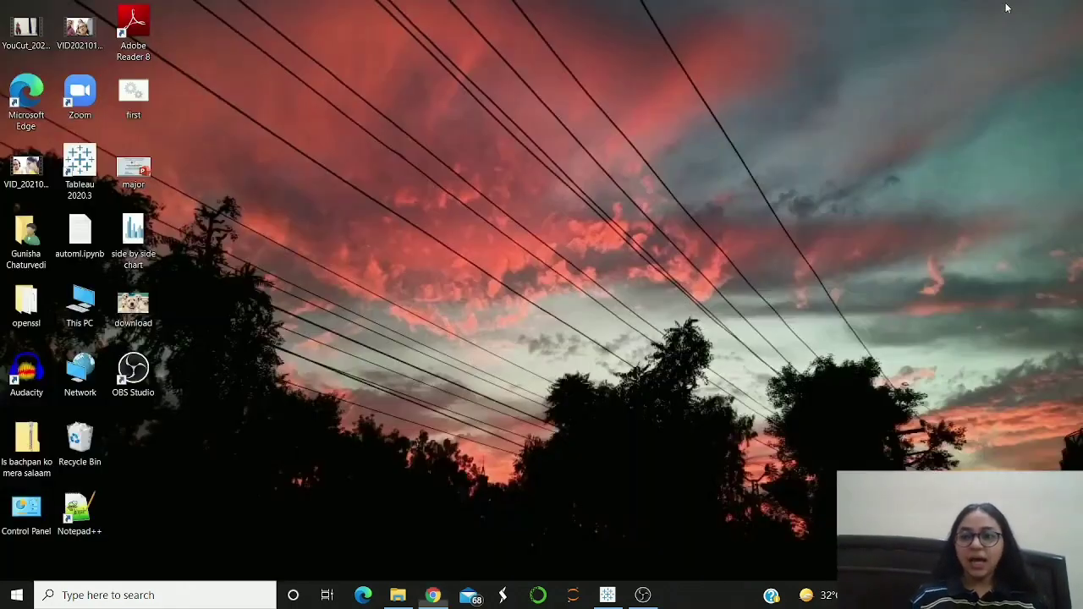
left_click(609, 594)
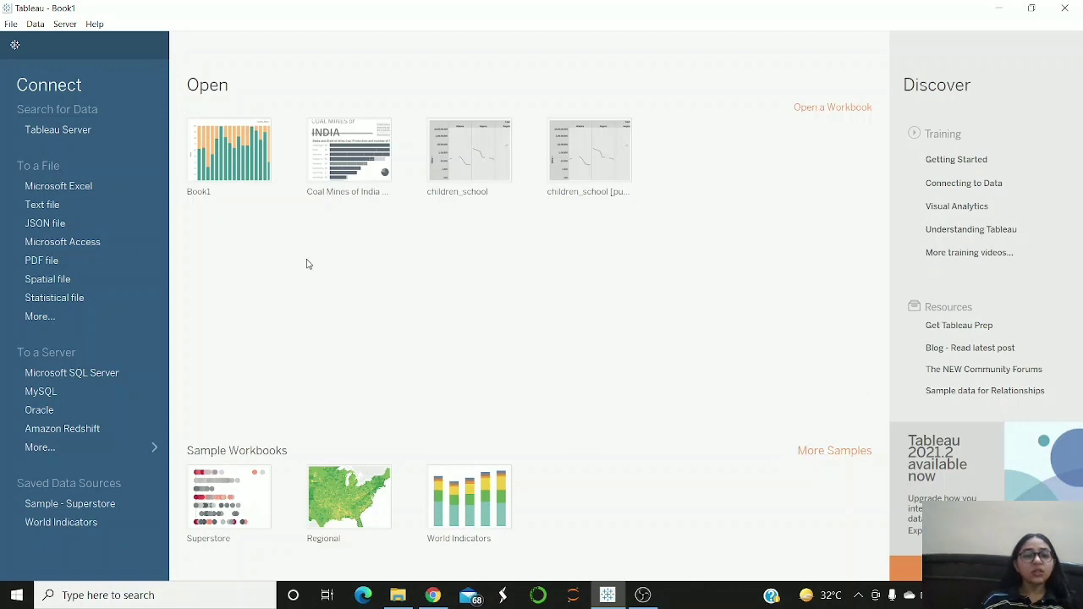
Open the recent workbook Book1, saving the current workbook's changes, and show its data source page
left_click(233, 155)
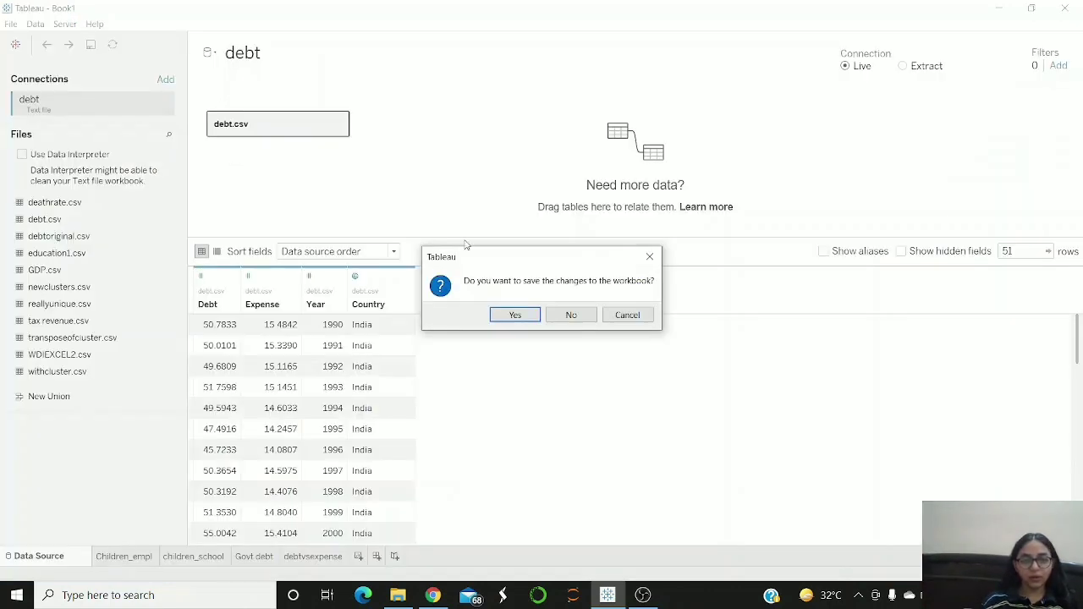
left_click(530, 317)
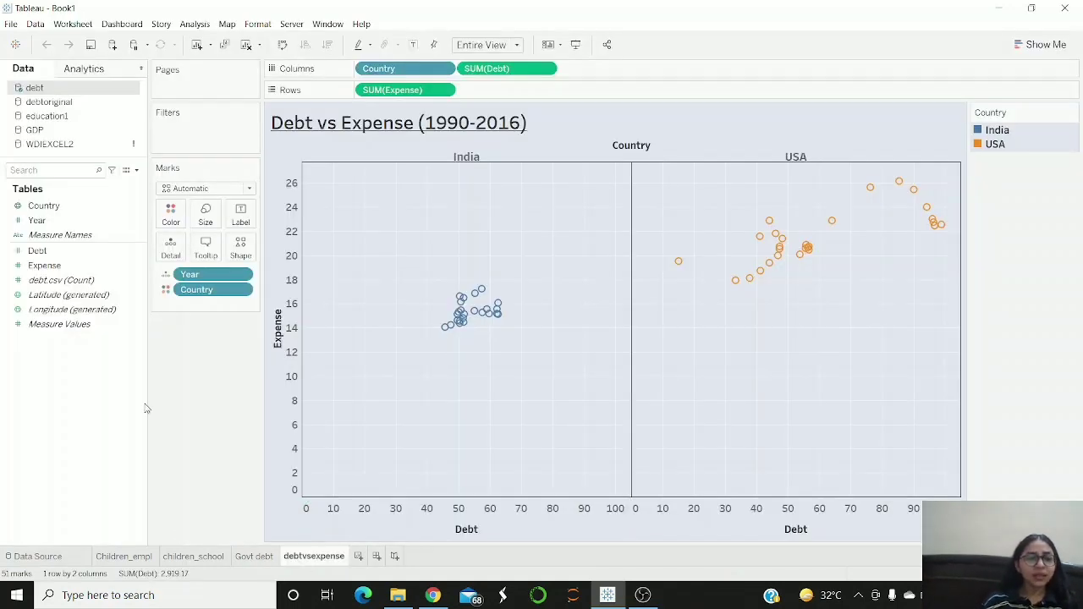
left_click(28, 560)
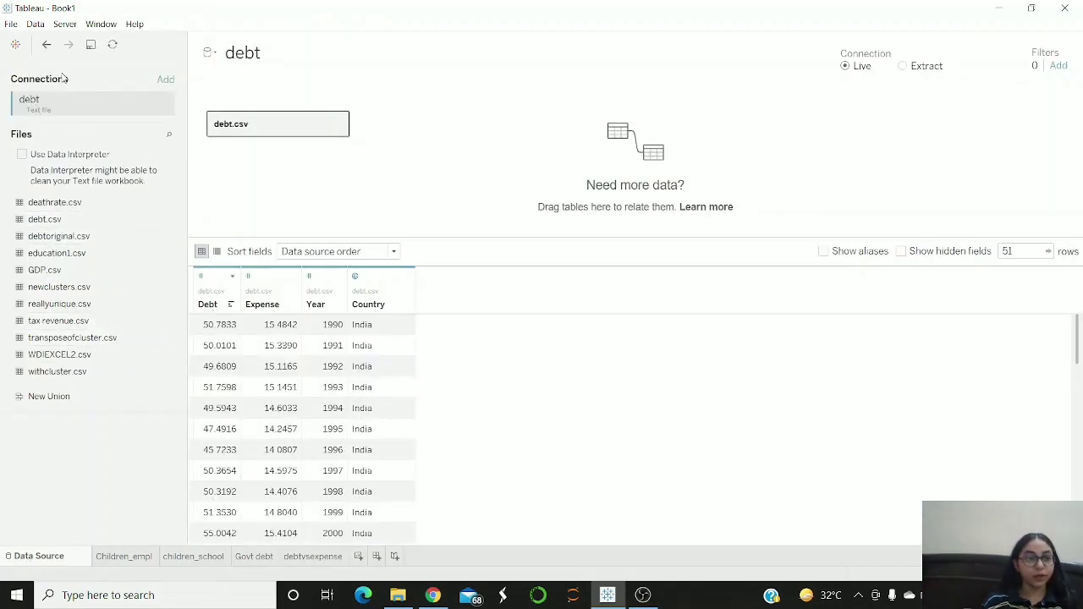
Add a new data source by connecting to the Microsoft Excel file tableau in the internships folder
left_click(34, 24)
left_click(51, 40)
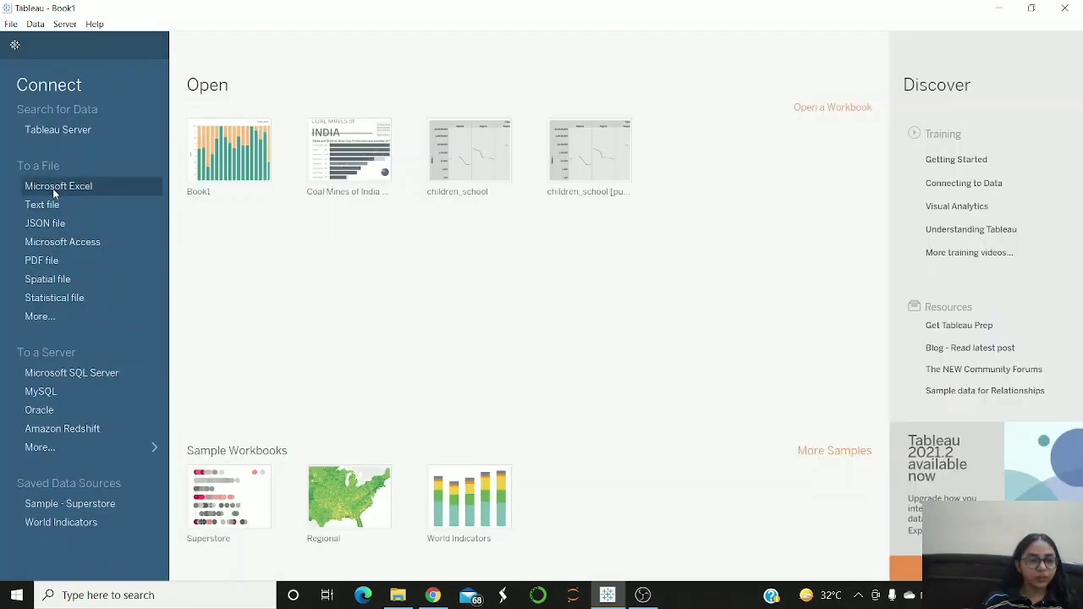
left_click(53, 188)
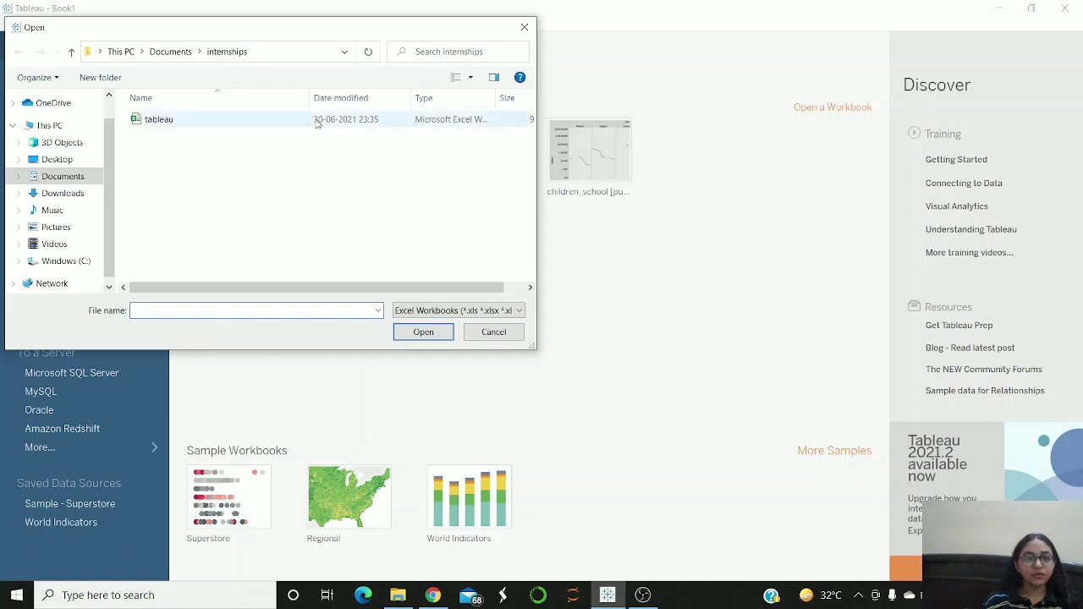
left_click_drag(294, 26, 642, 55)
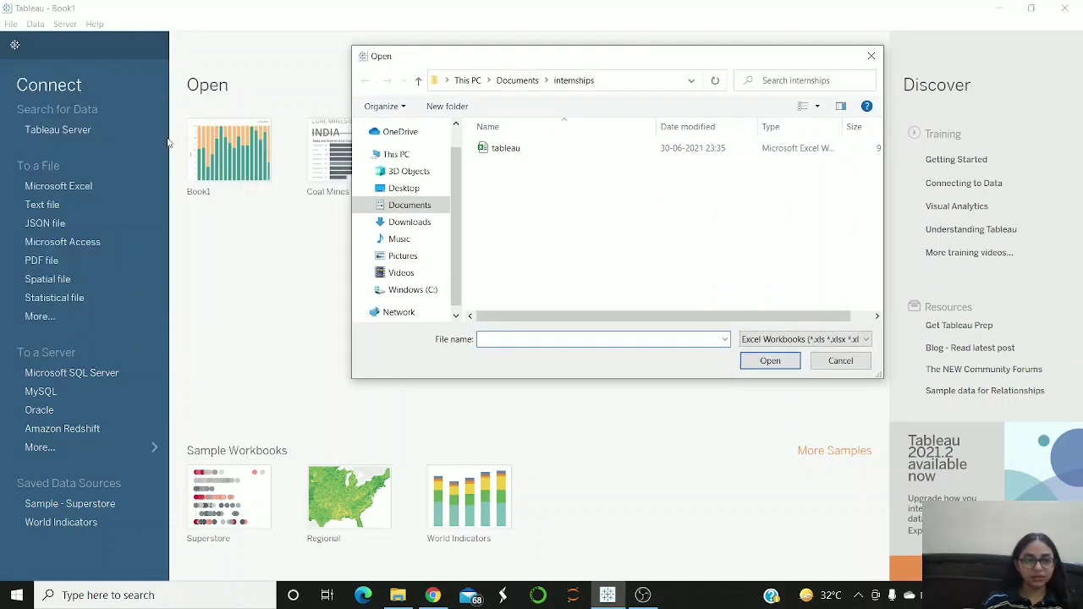
left_click(518, 150)
left_click(769, 363)
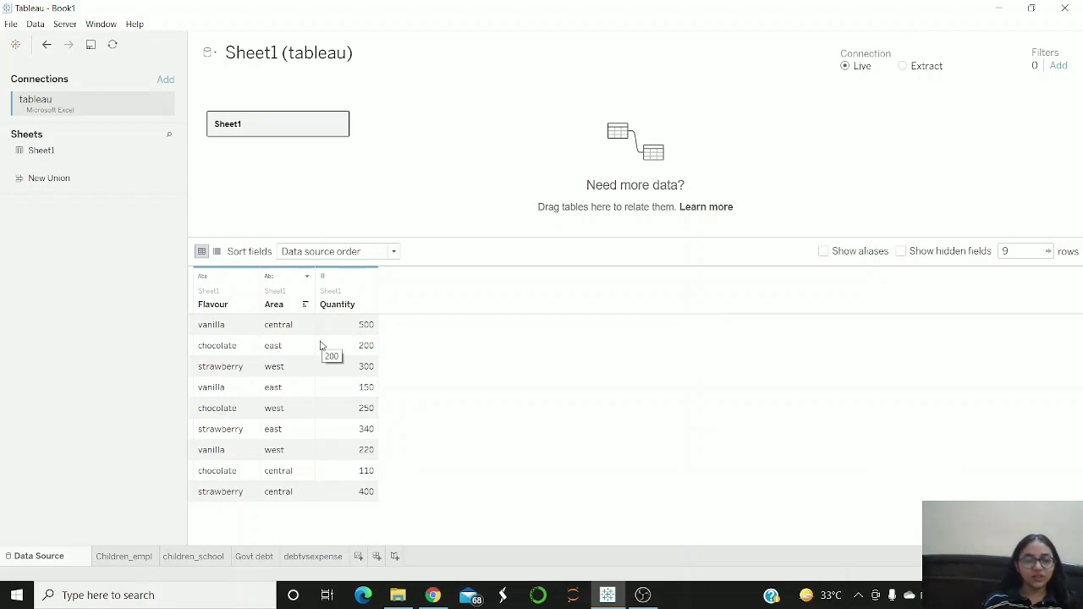
Look over the column options available for the Flavour field in the data preview
mouse_move(345, 567)
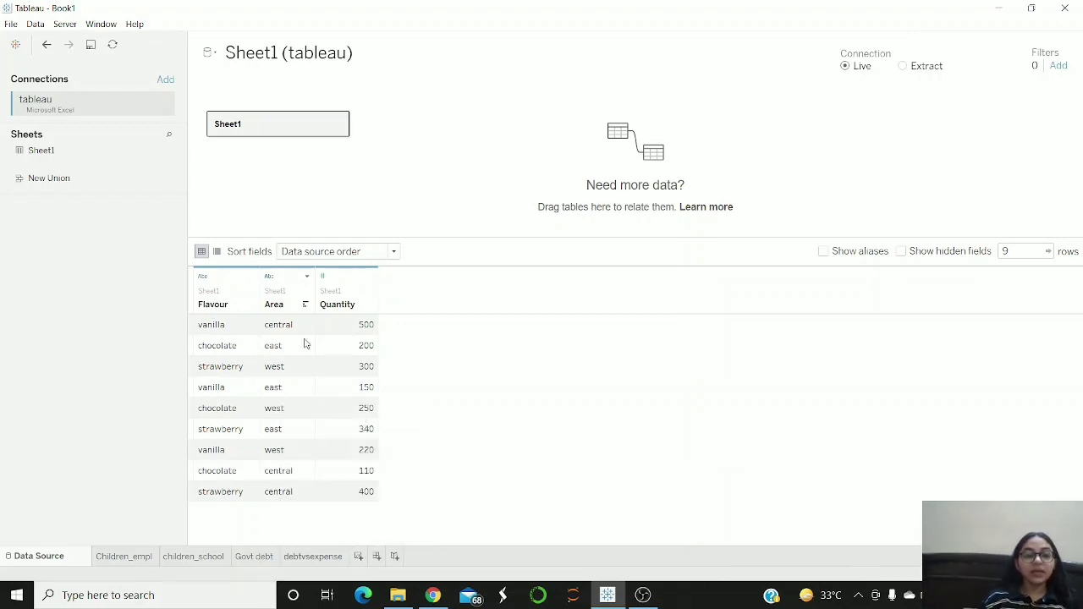
left_click(252, 276)
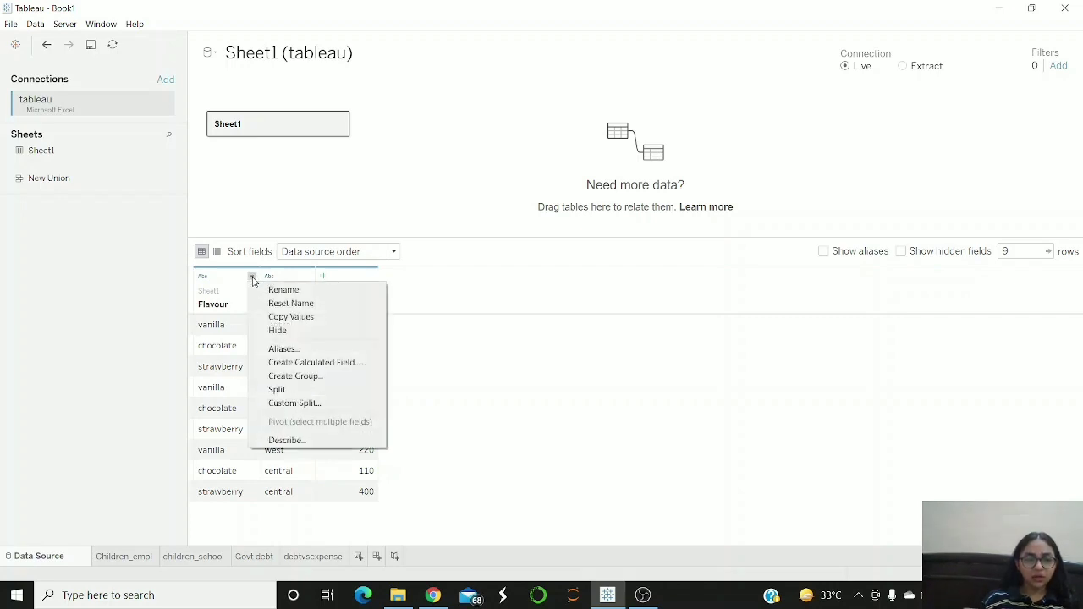
left_click(252, 278)
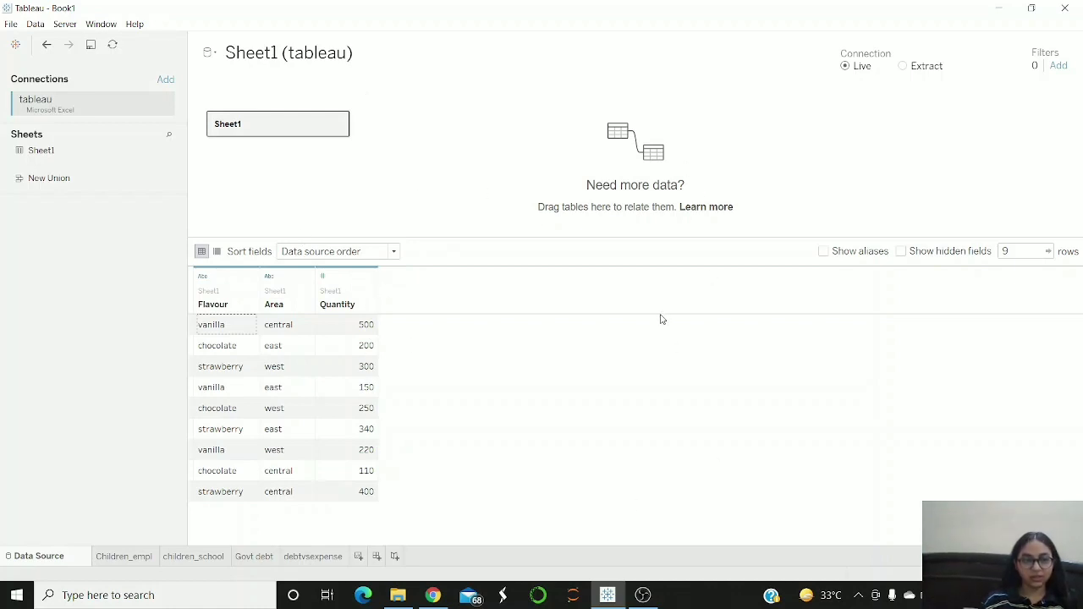
Add a new worksheet and set its view fit to Entire View
left_click(358, 556)
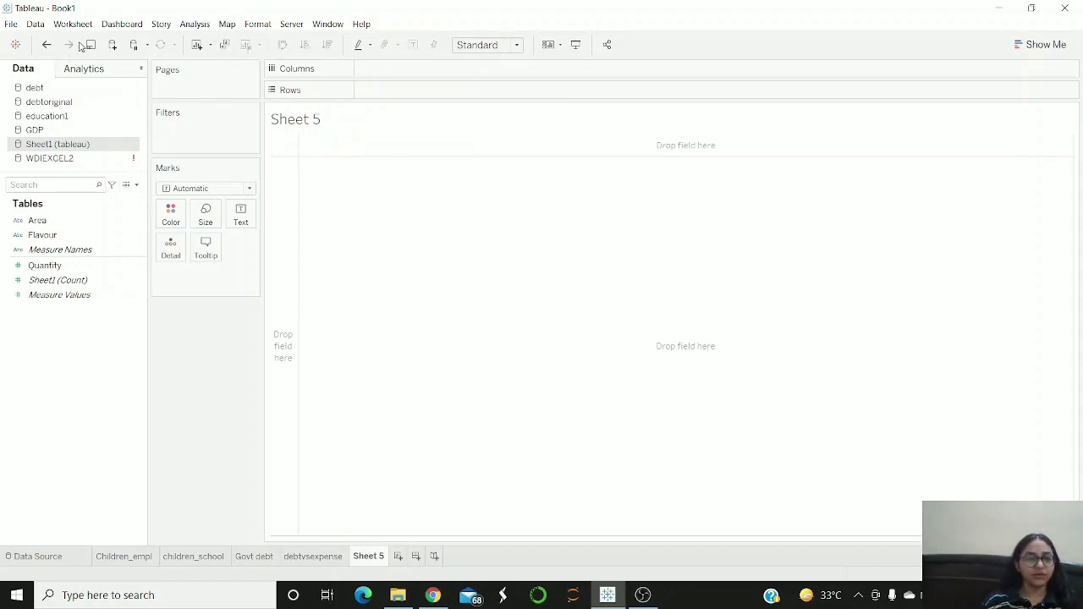
left_click(15, 47)
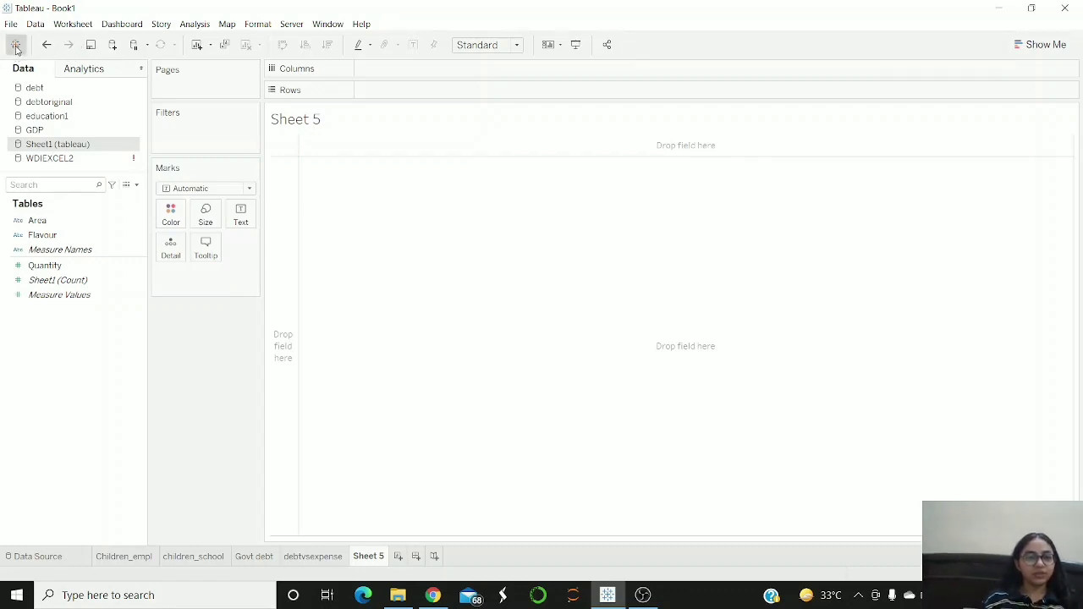
left_click(15, 46)
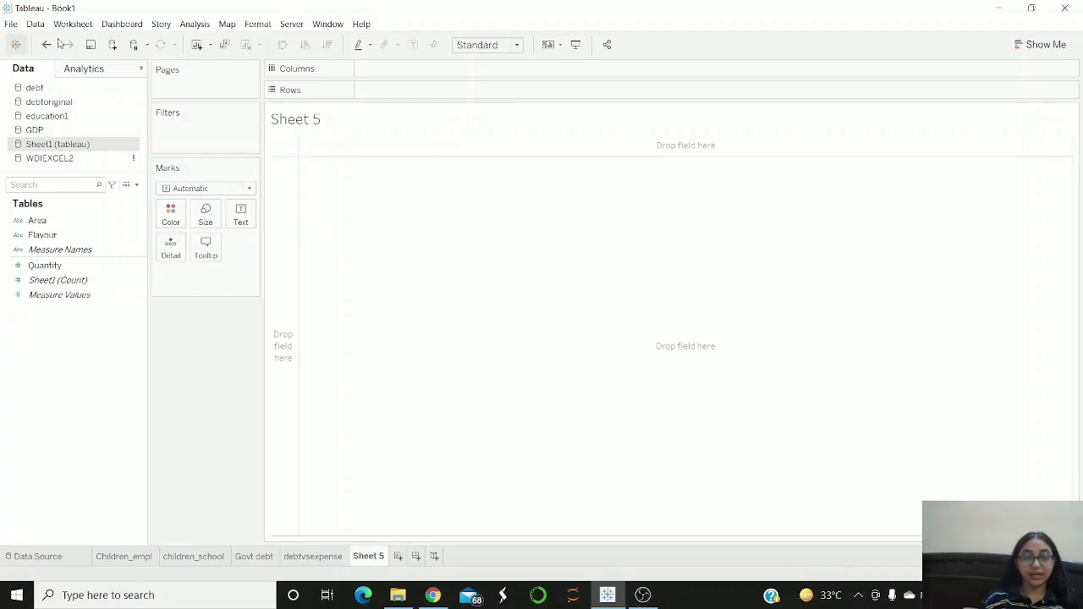
left_click(511, 45)
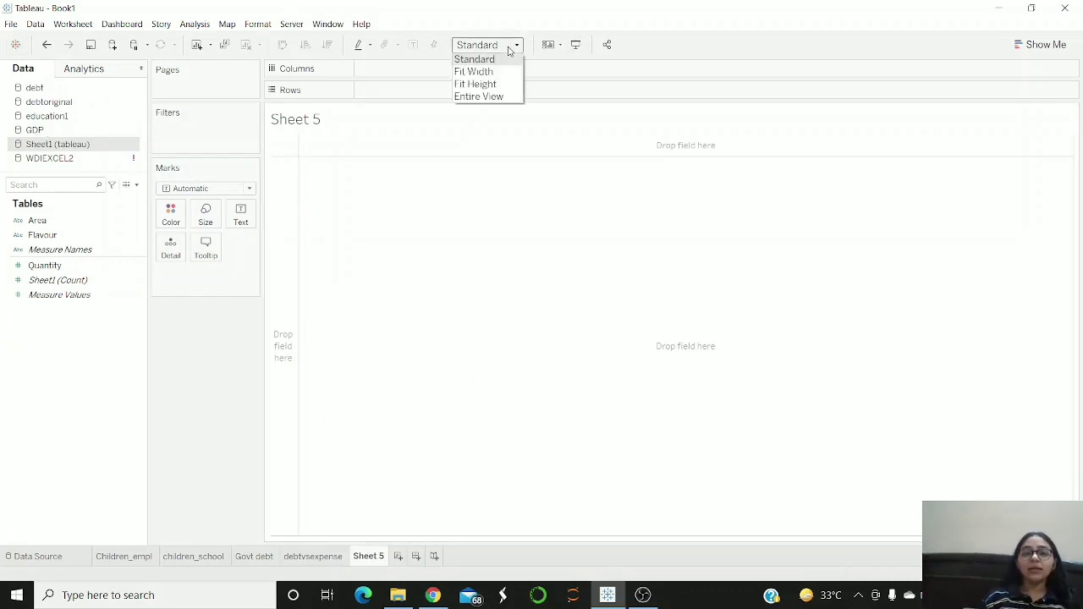
left_click(498, 98)
left_click(506, 44)
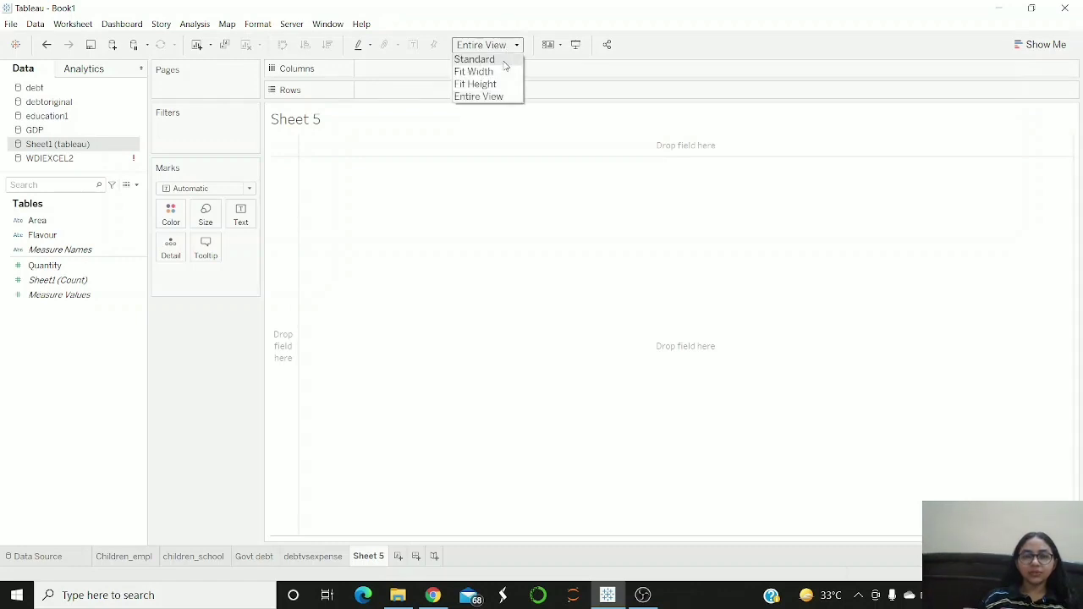
left_click(504, 49)
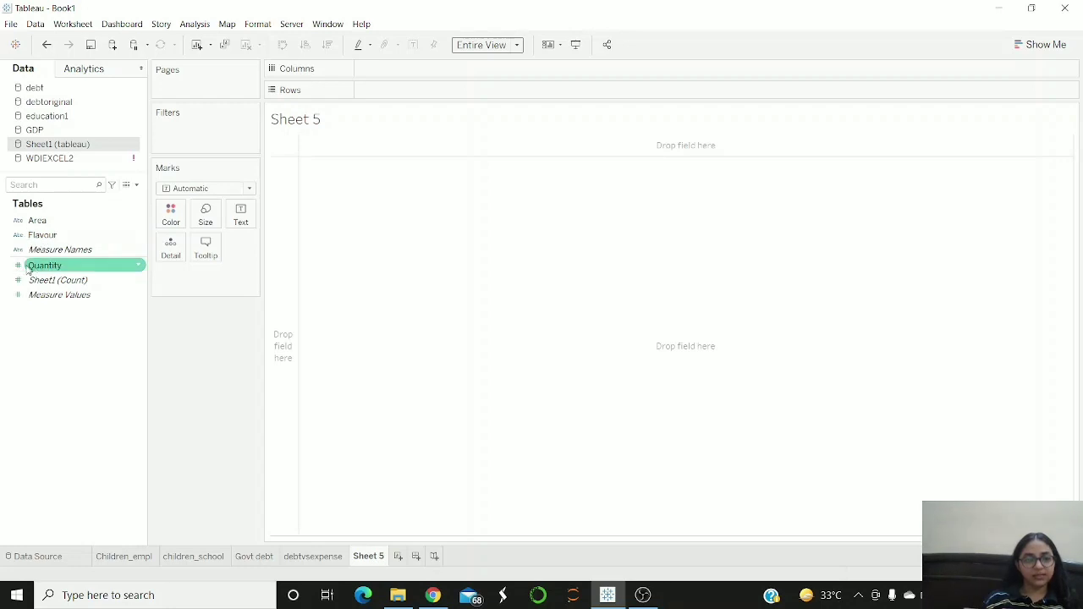
Compare the Excel data source's columns with Sheet 5's discrete fields Area and Flavour and continuous fields Quantity and Sheet1 (Count)
left_click(37, 556)
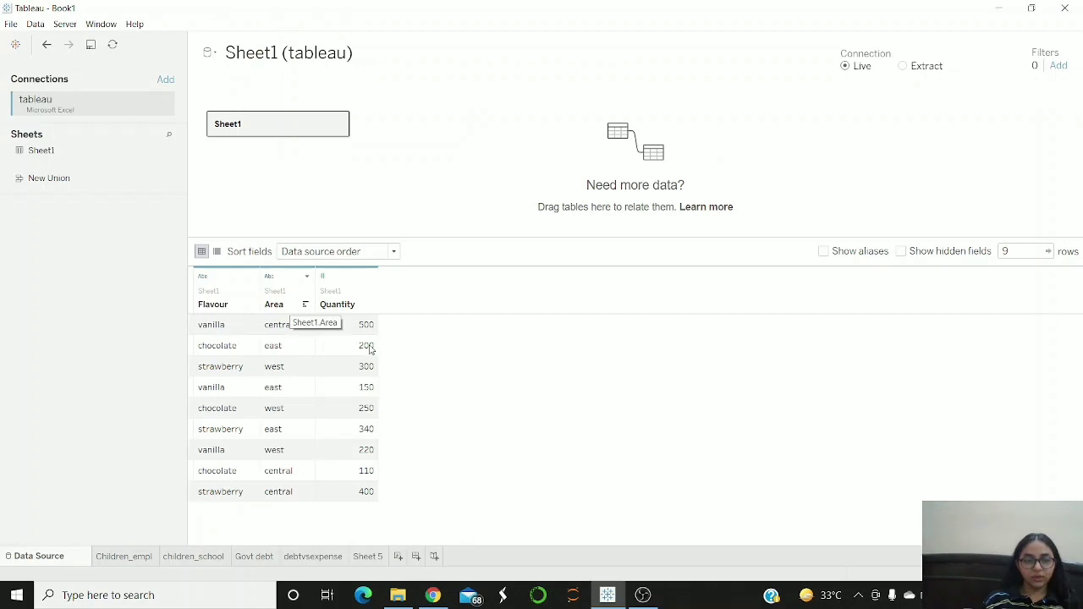
left_click(368, 558)
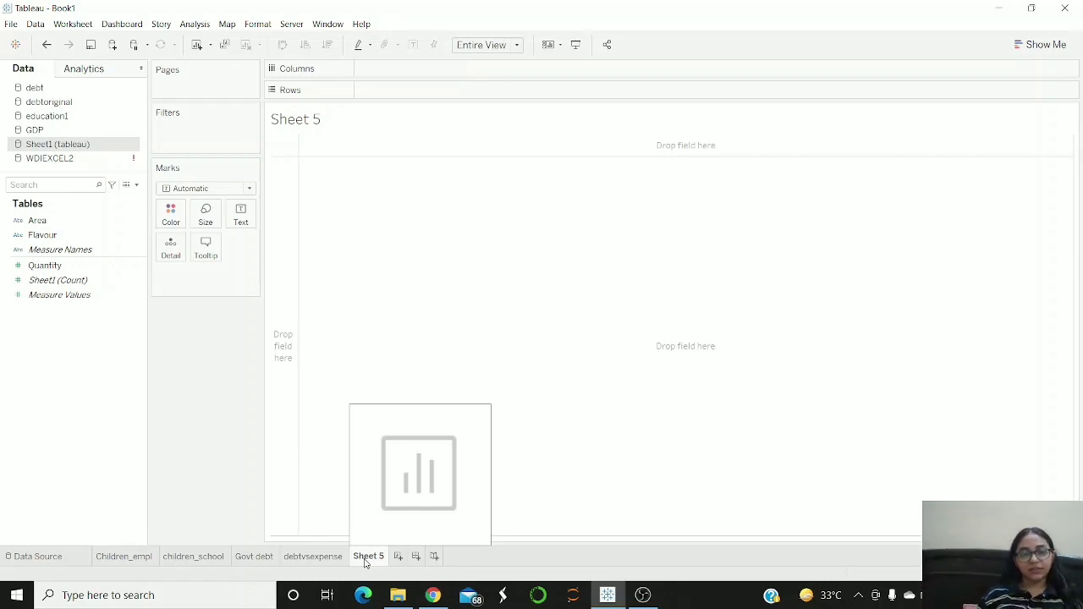
left_click(89, 280)
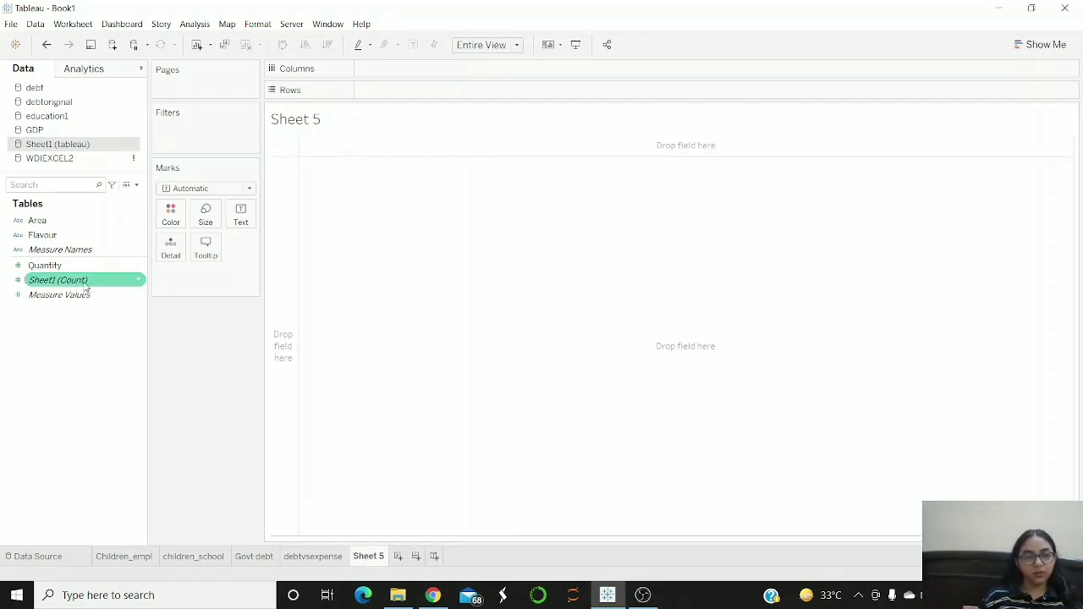
left_click(65, 294)
left_click(44, 281)
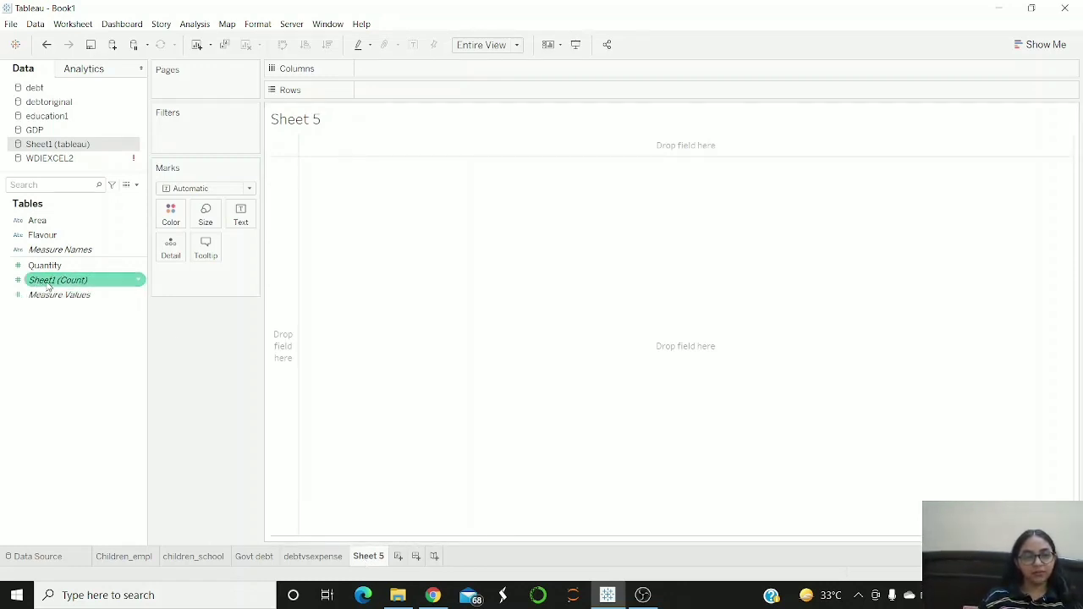
left_click(37, 266)
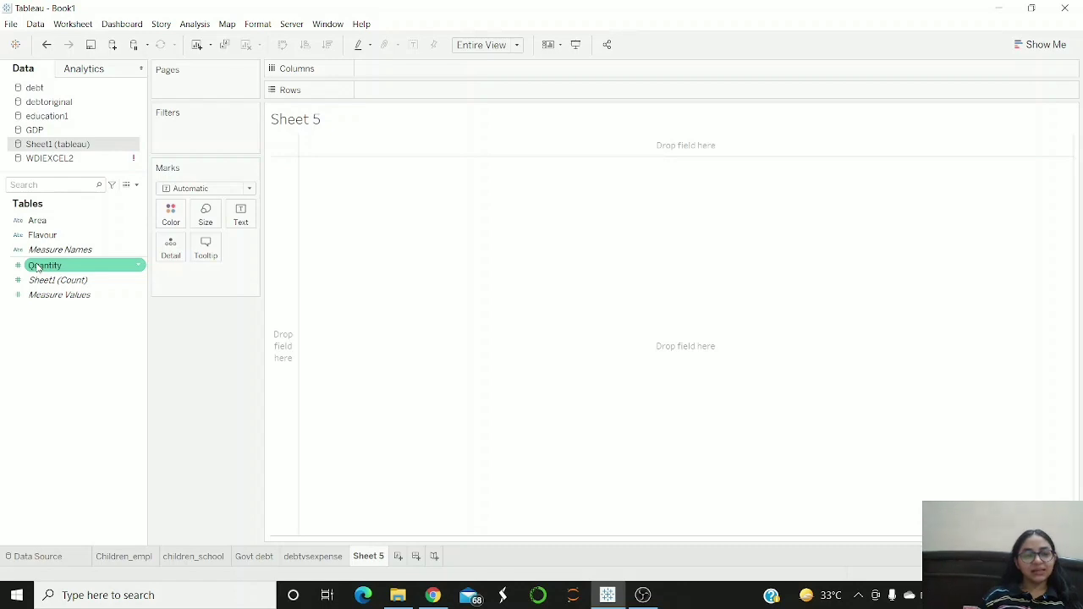
left_click(47, 222)
left_click(48, 236)
left_click(46, 222)
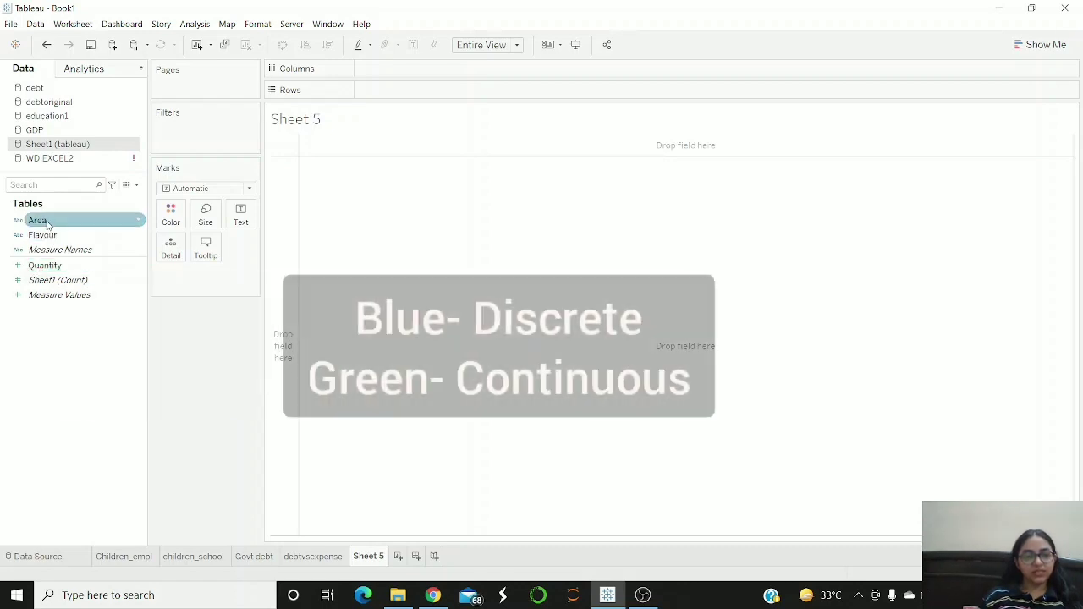
left_click(49, 237)
left_click(37, 220)
Plot the sum of Quantity on Rows, trying it on Columns and undoing that move
left_click_drag(45, 265, 365, 95)
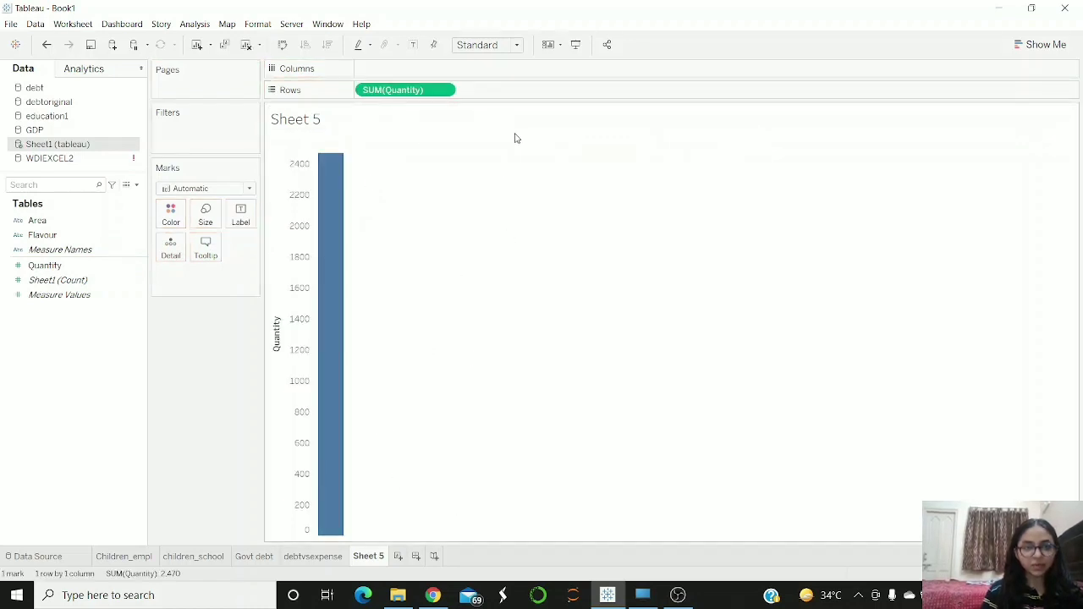
mouse_move(392, 92)
left_mouse_down()
mouse_move(423, 72)
mouse_move(394, 74)
left_mouse_up()
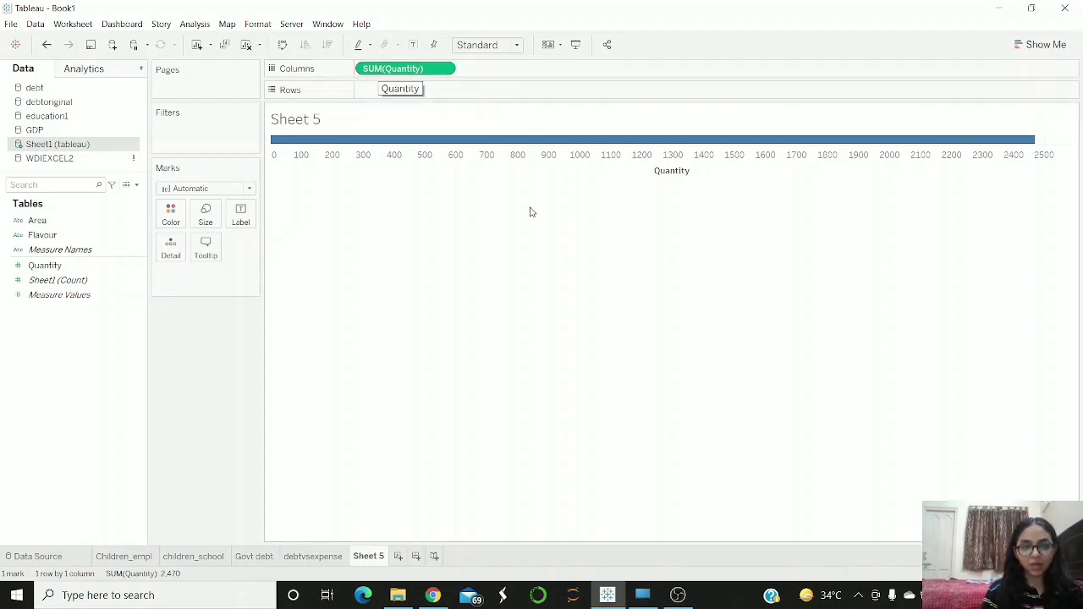
left_click(46, 44)
Check the bar's Quantity total against the Quantity values in the data source and return to Sheet 5
mouse_move(324, 184)
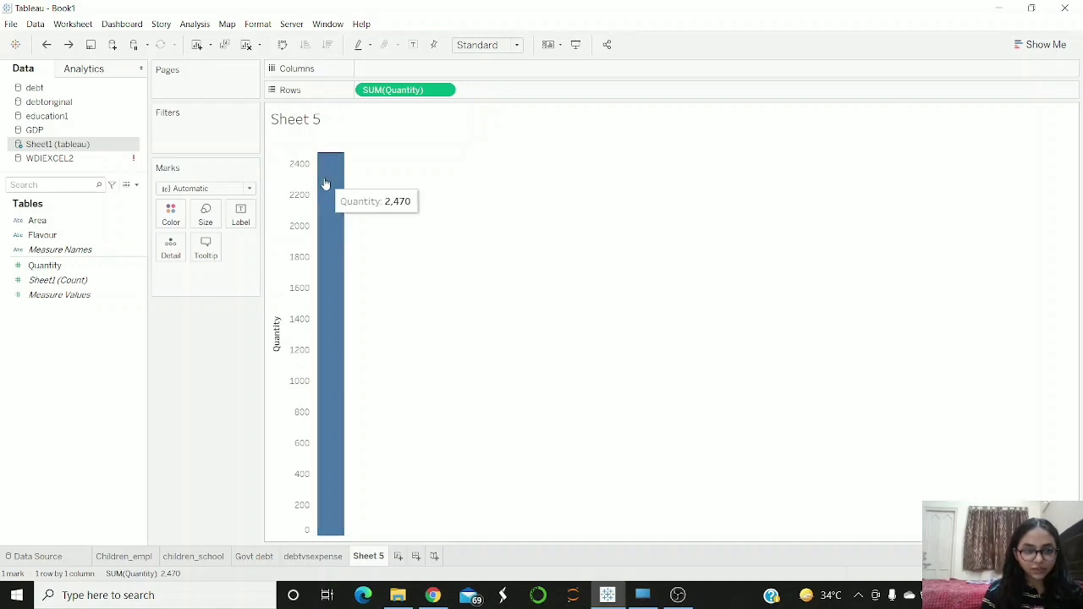
left_click(27, 557)
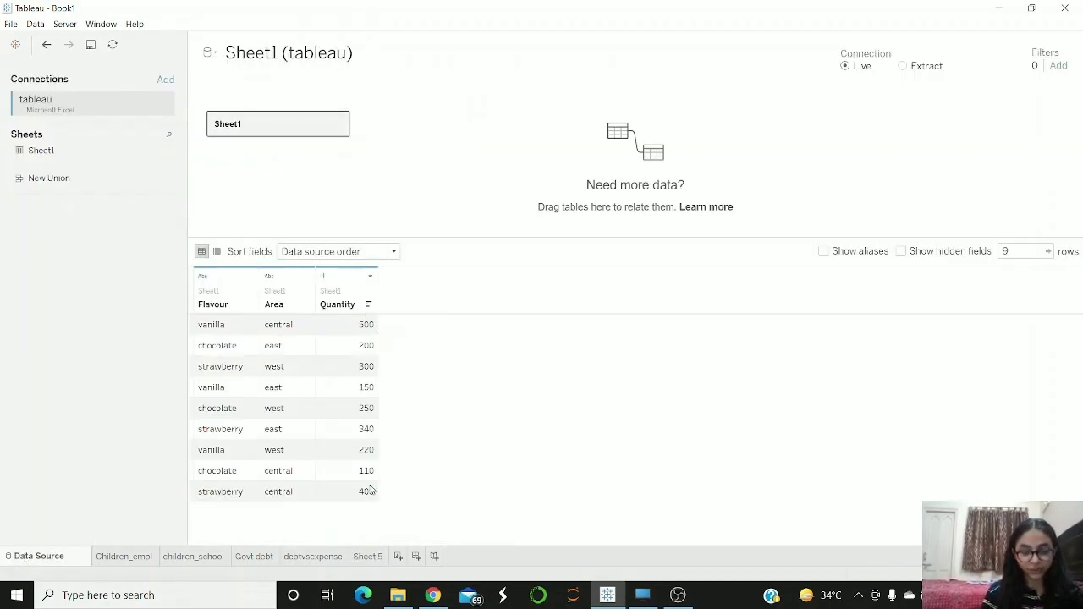
left_click(366, 556)
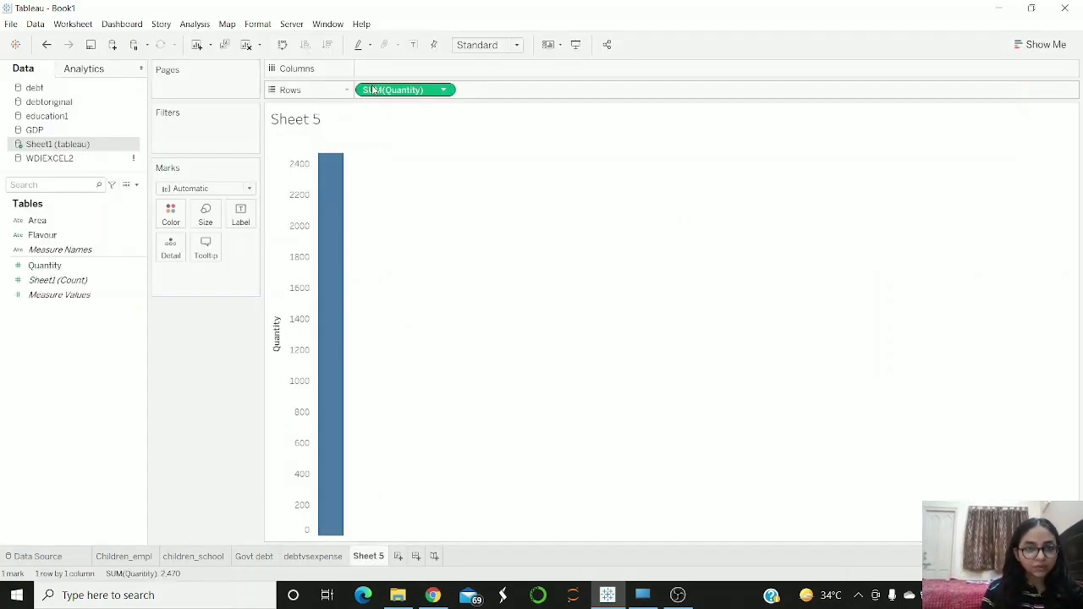
Break the Quantity bars down by Area and Flavour on Columns, ordering Flavour before Area
left_click_drag(35, 220, 370, 77)
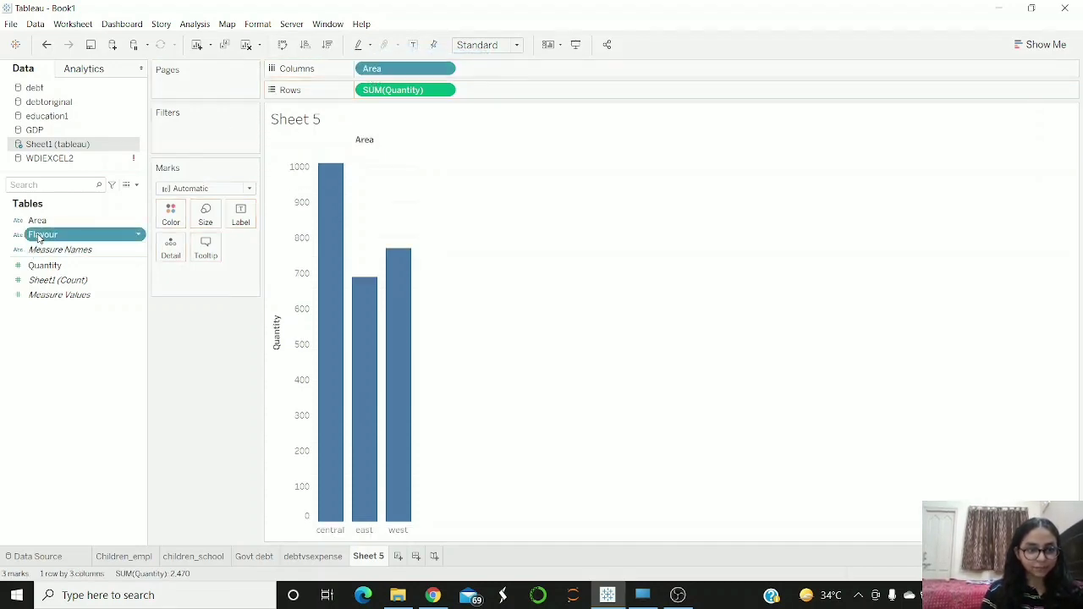
left_click_drag(38, 234, 474, 68)
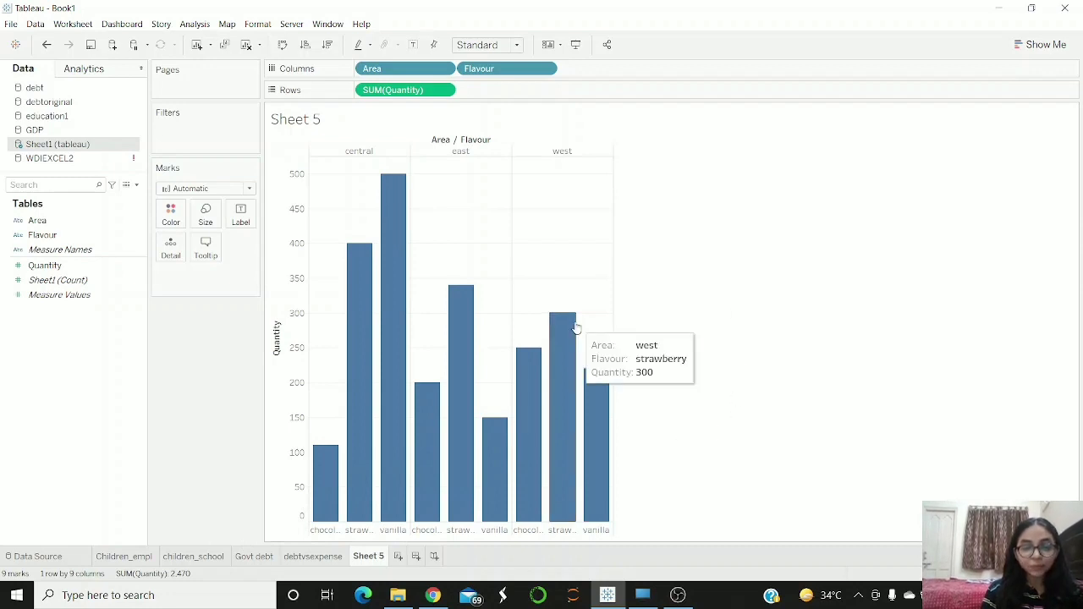
mouse_move(375, 295)
mouse_move(394, 328)
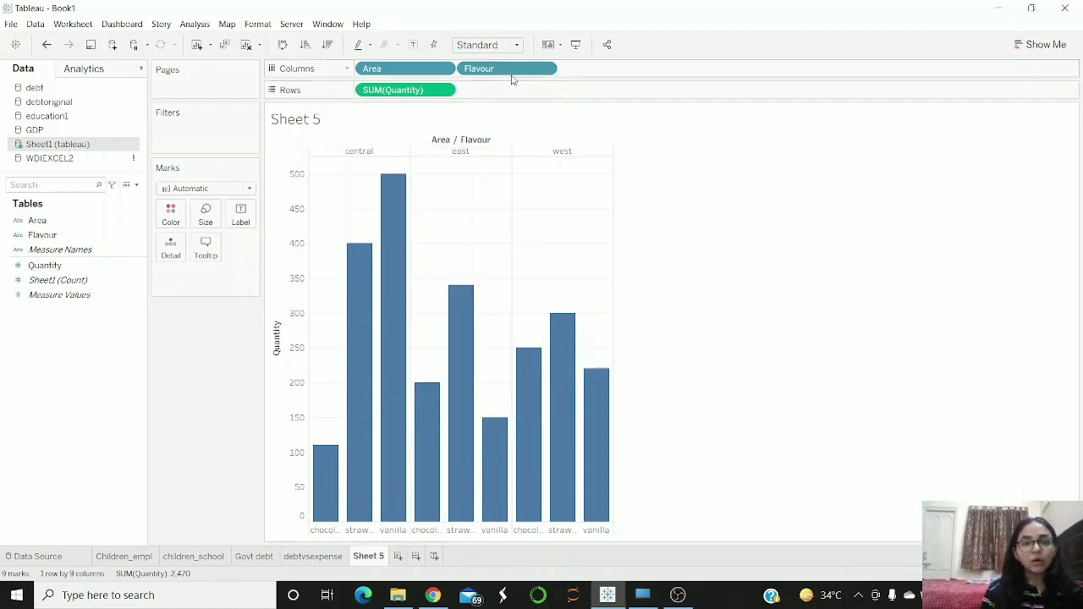
left_click_drag(394, 68, 627, 76)
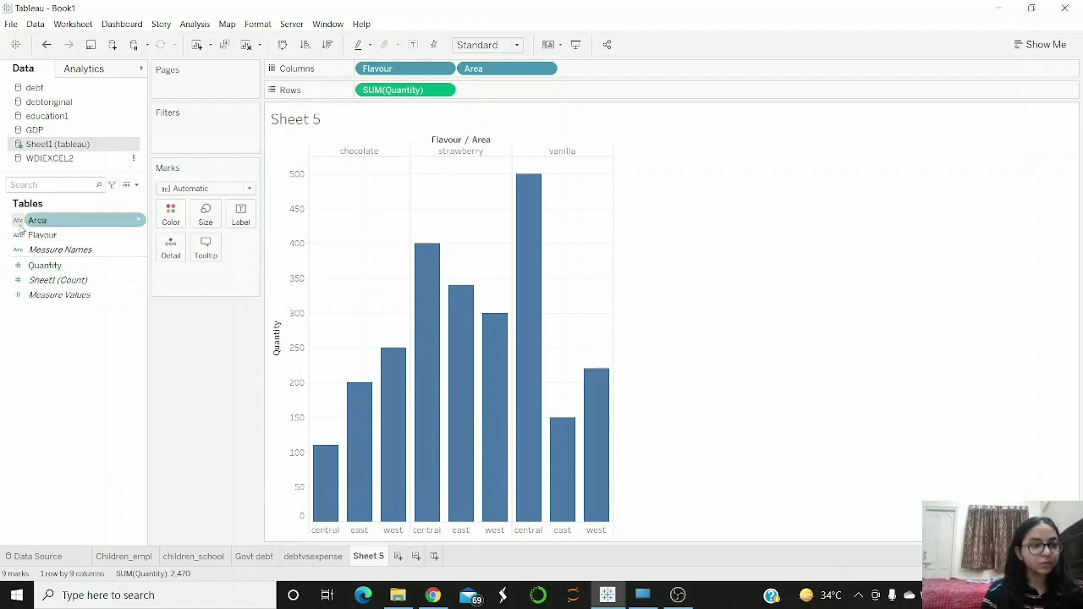
Color the bars by Area, also trying Area on Size and undoing that sizing
left_click_drag(34, 220, 171, 213)
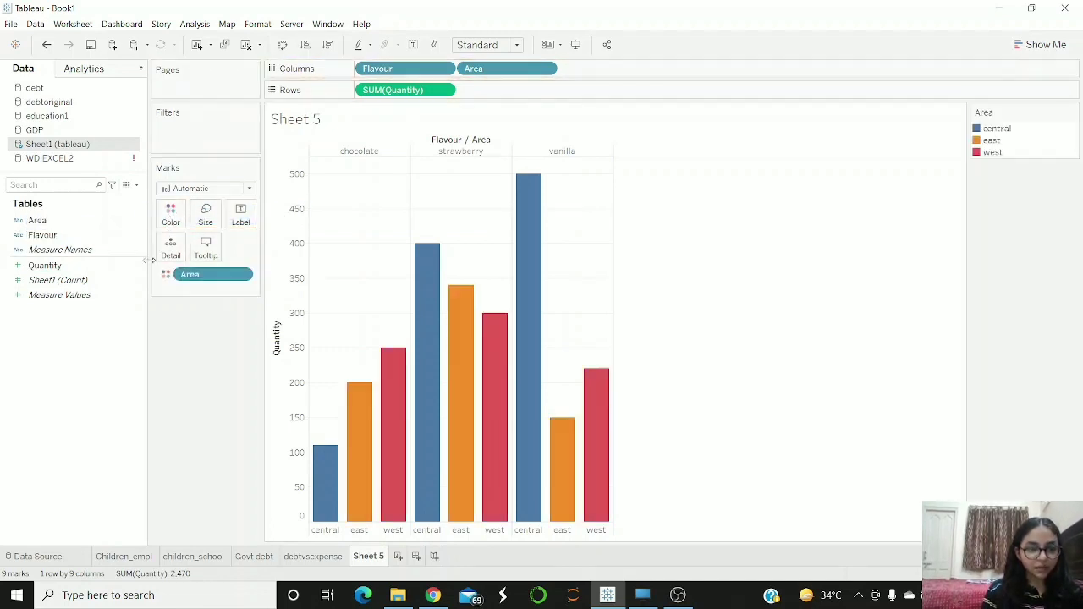
left_click_drag(40, 239, 205, 222)
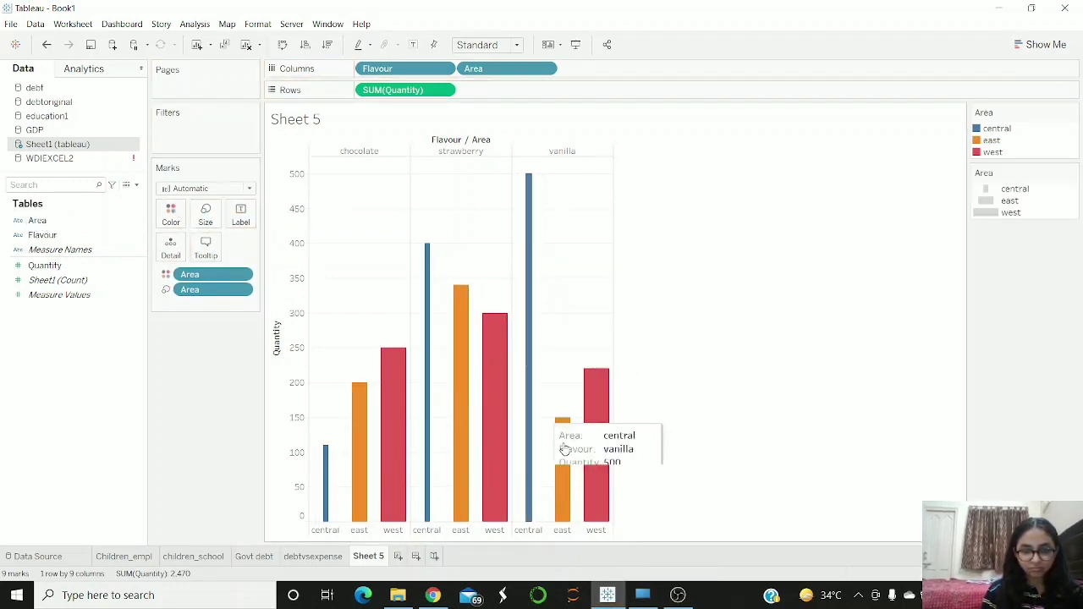
left_click(48, 45)
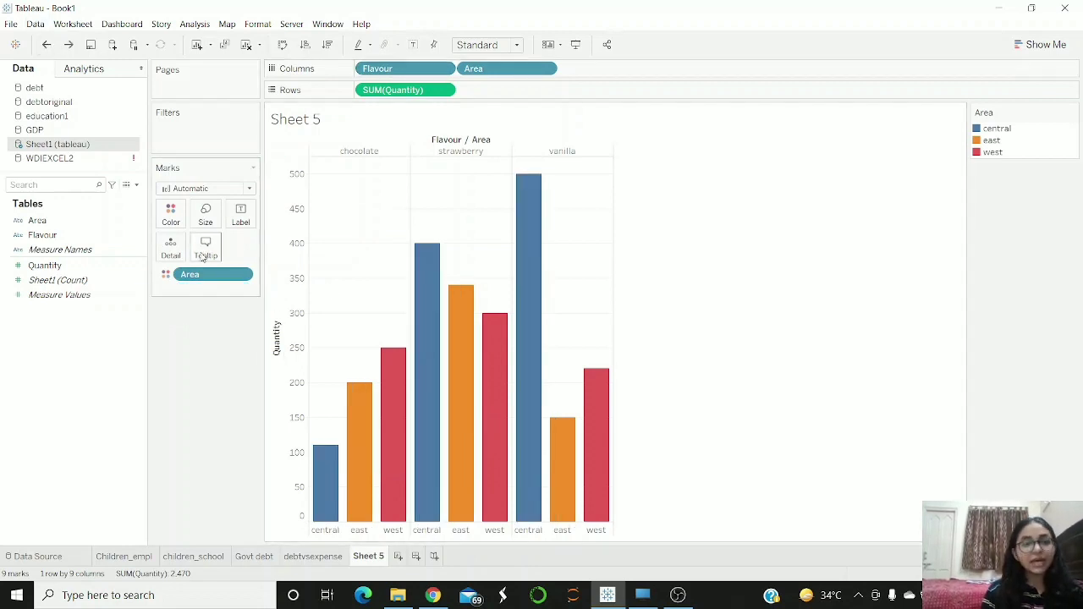
Recolor the Area values from the Purple-Pink-Gray palette, giving east dark pink and west light pink
left_click(173, 218)
left_click(193, 256)
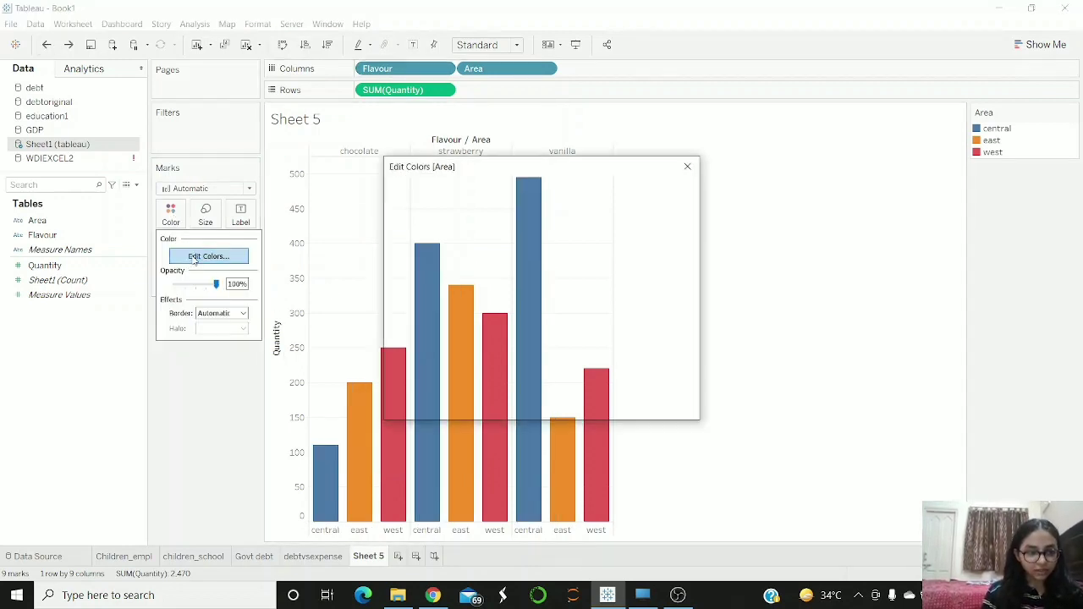
left_click(659, 204)
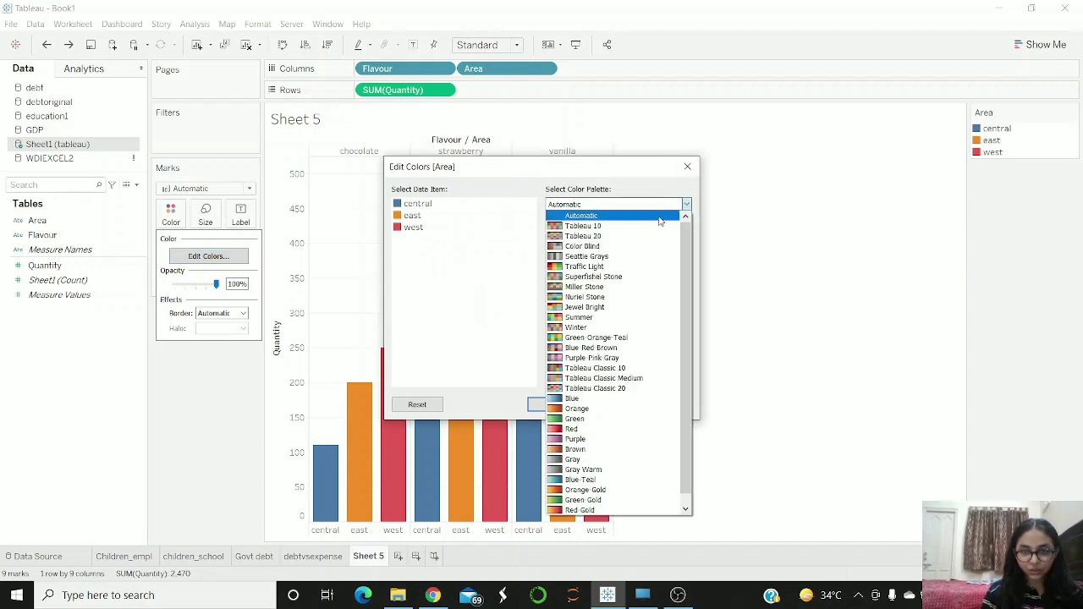
left_click(629, 358)
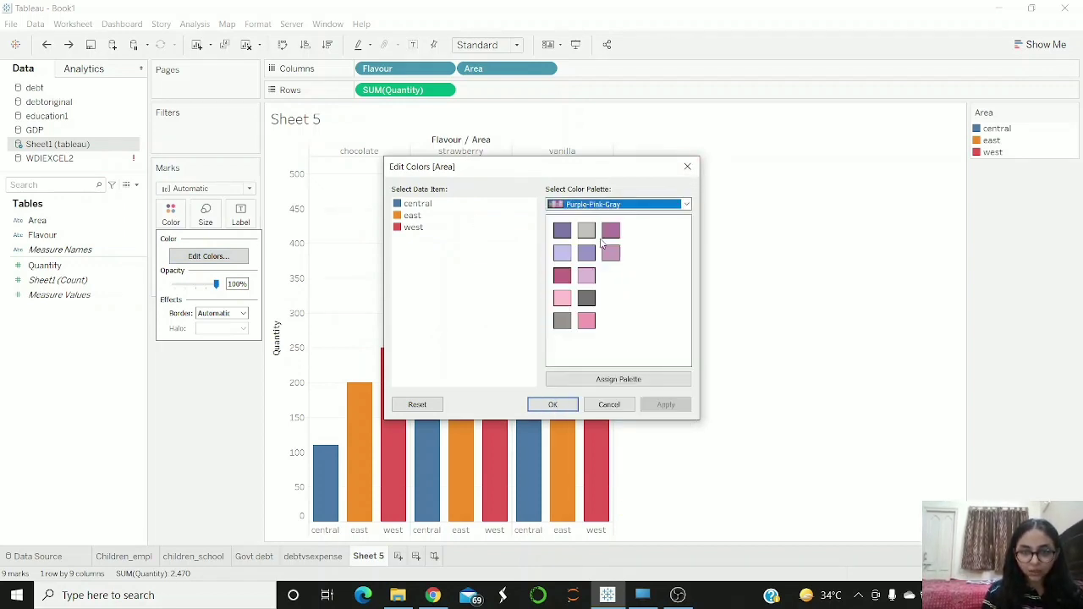
left_click(413, 215)
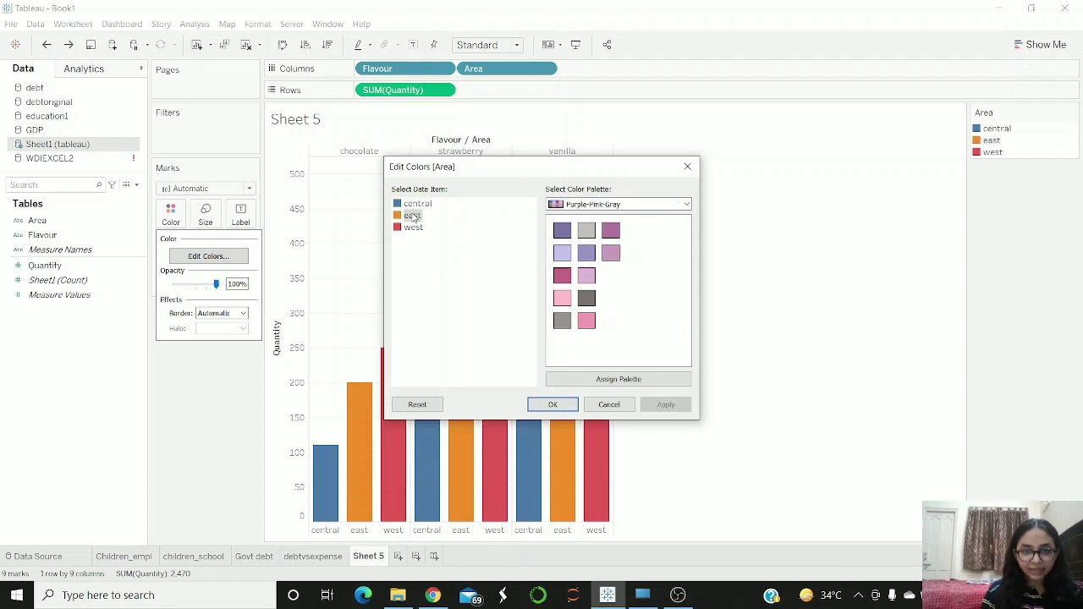
left_click(562, 275)
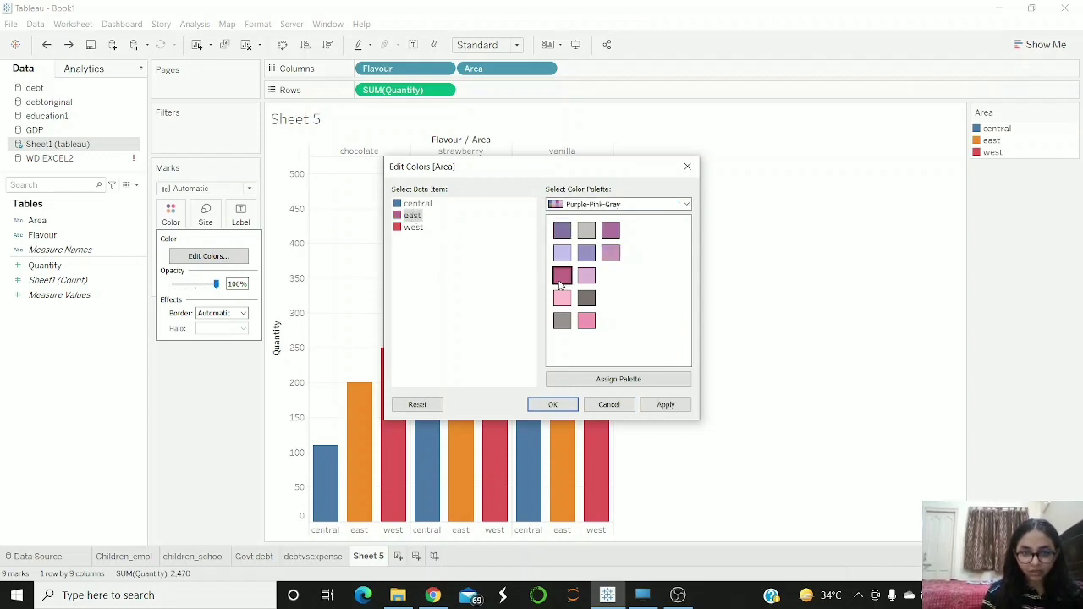
left_click(411, 227)
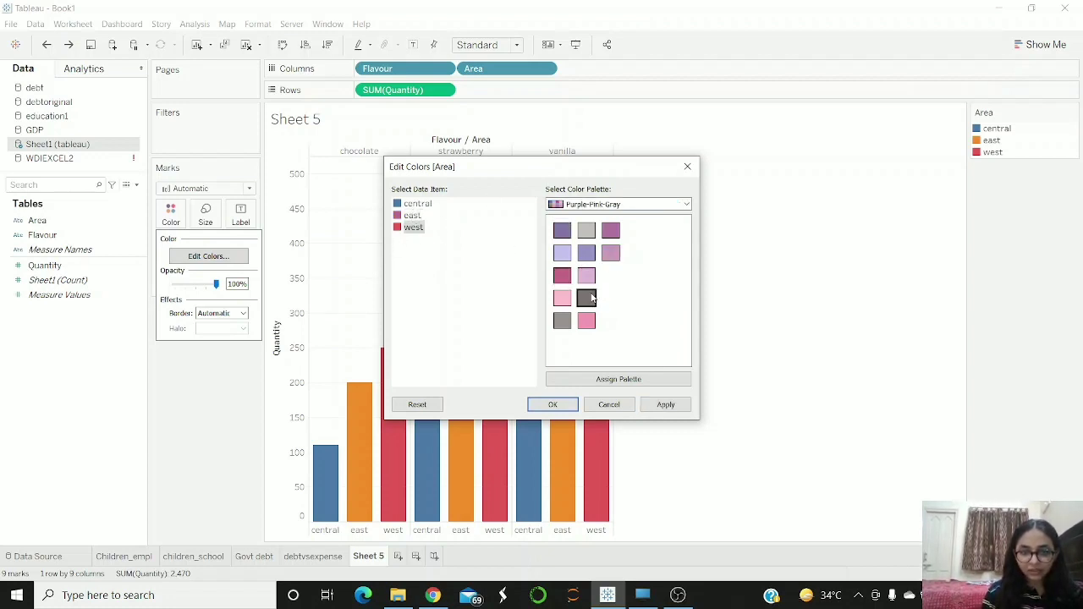
left_click(561, 298)
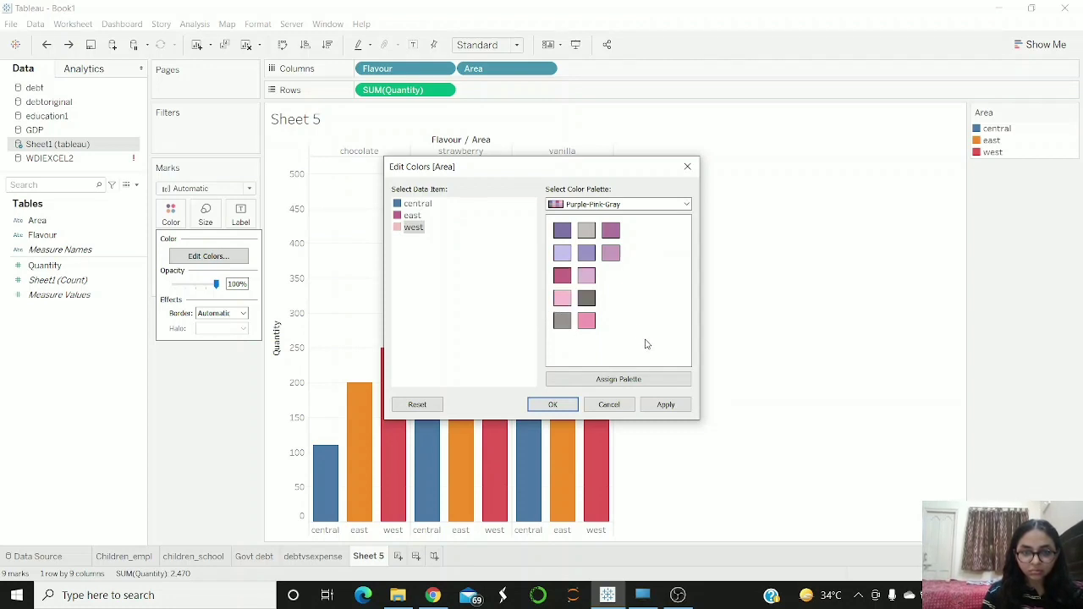
left_click(666, 405)
left_click(555, 406)
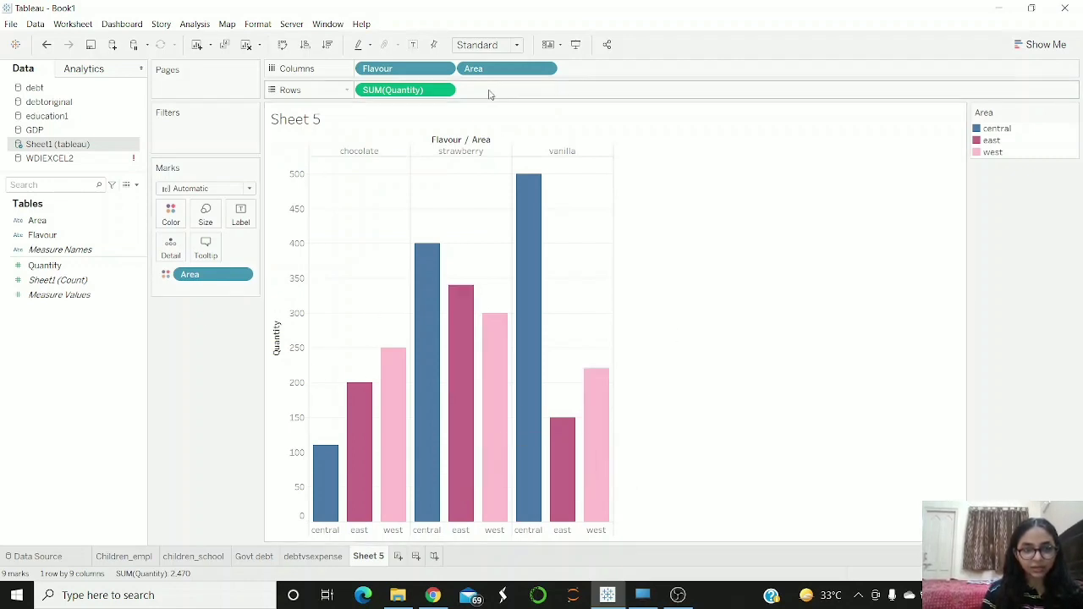
Open the sheet's title for editing and close it without changes
double_click(333, 125)
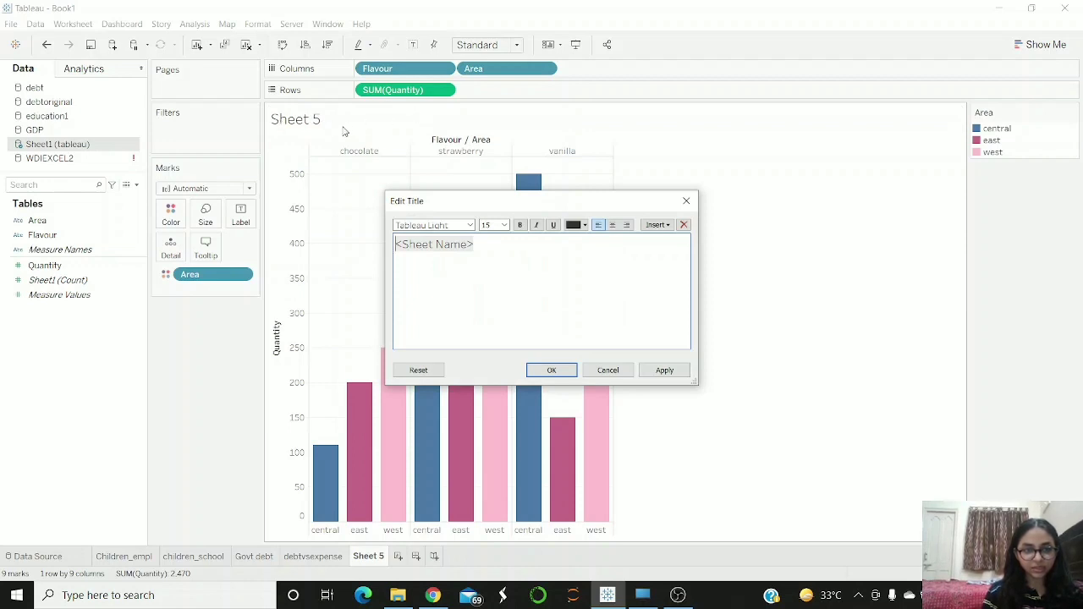
left_click(687, 201)
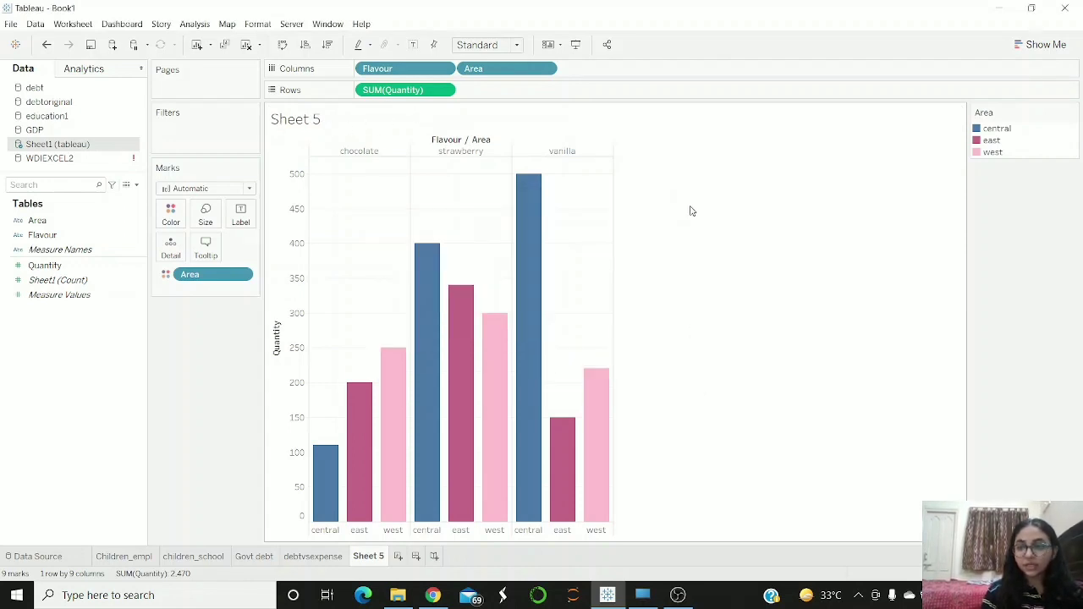
Try the stacked bars, side-by-side bars, horizontal bars and pie chart types from Show Me on the worksheet
left_click(1046, 48)
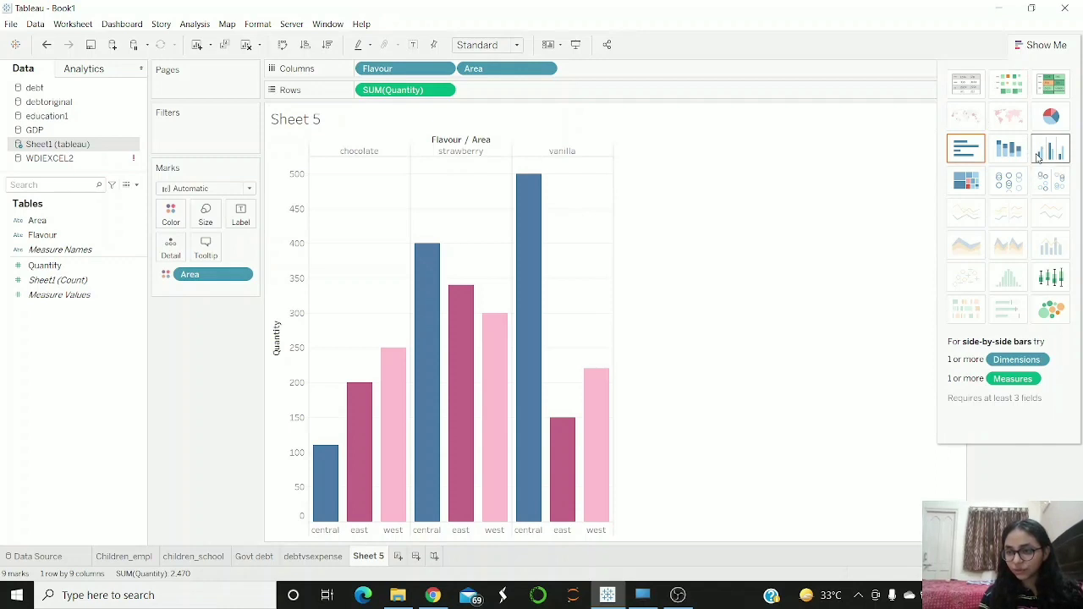
left_click(1009, 150)
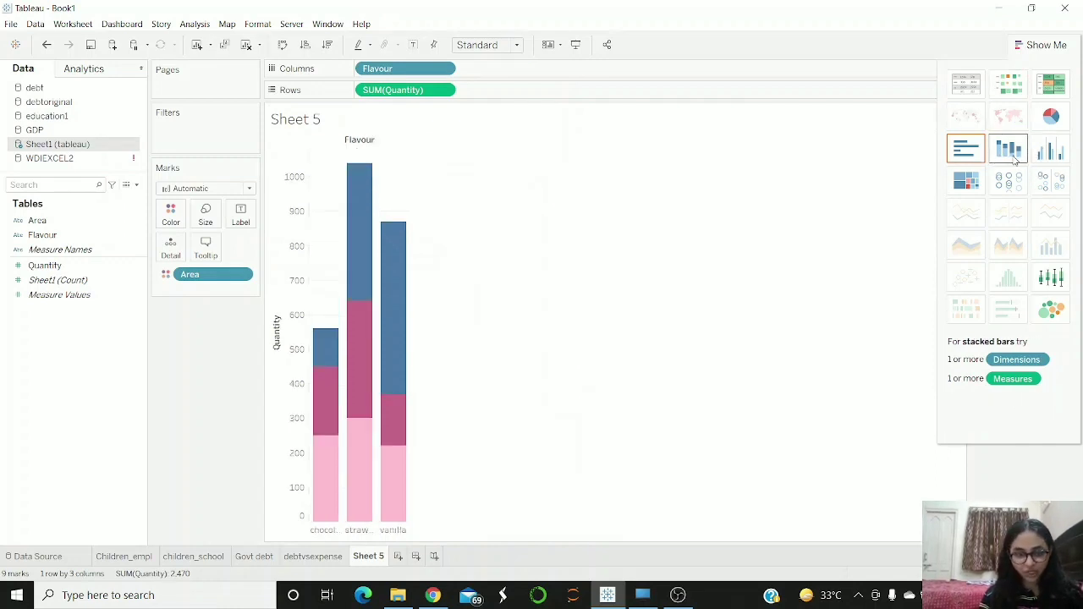
left_click(1060, 153)
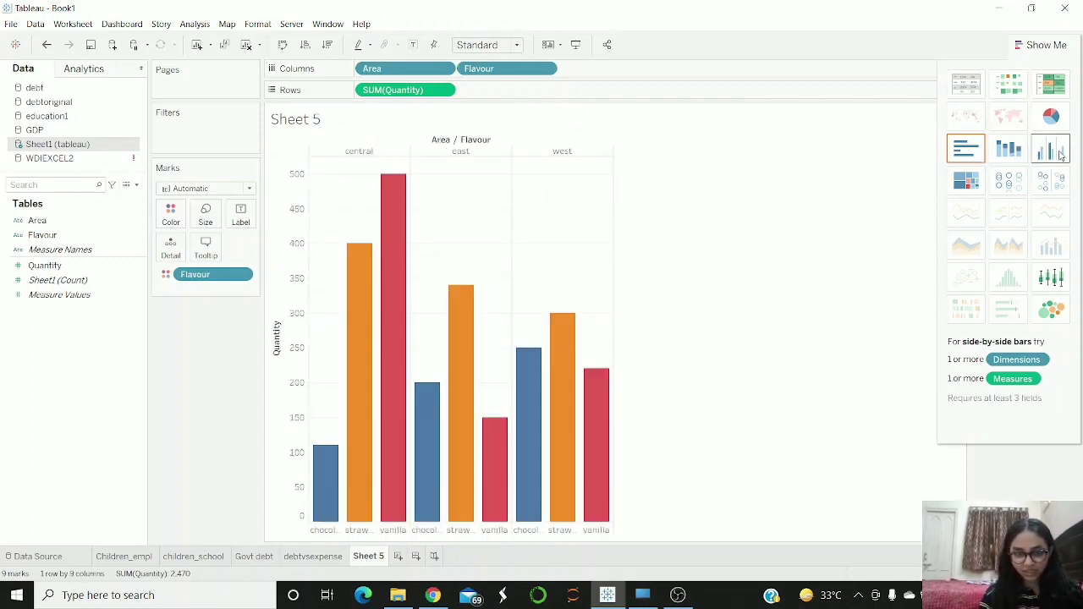
left_click(959, 155)
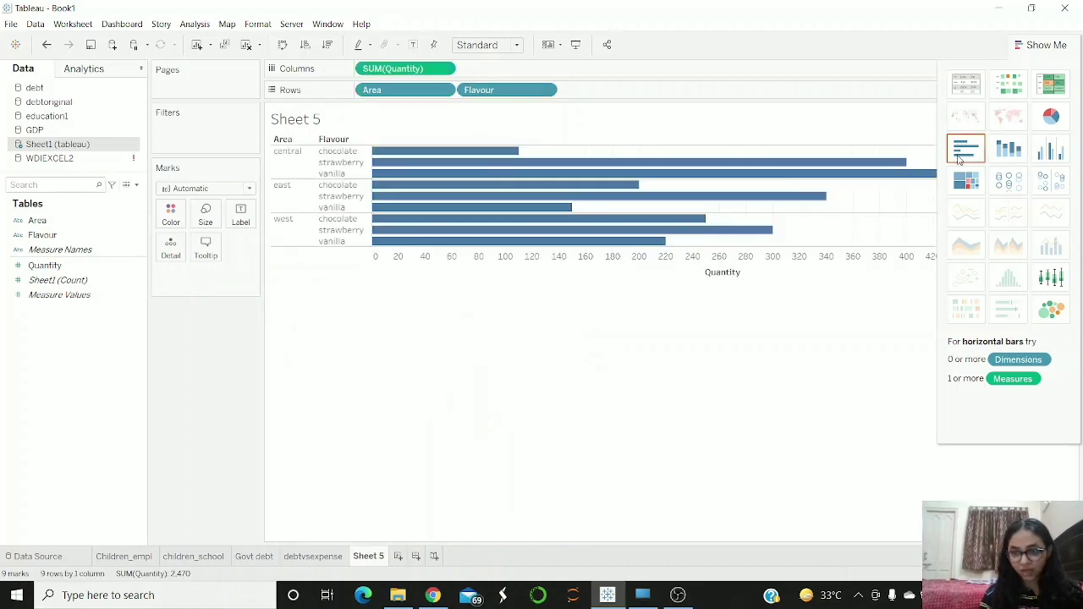
left_click(1051, 116)
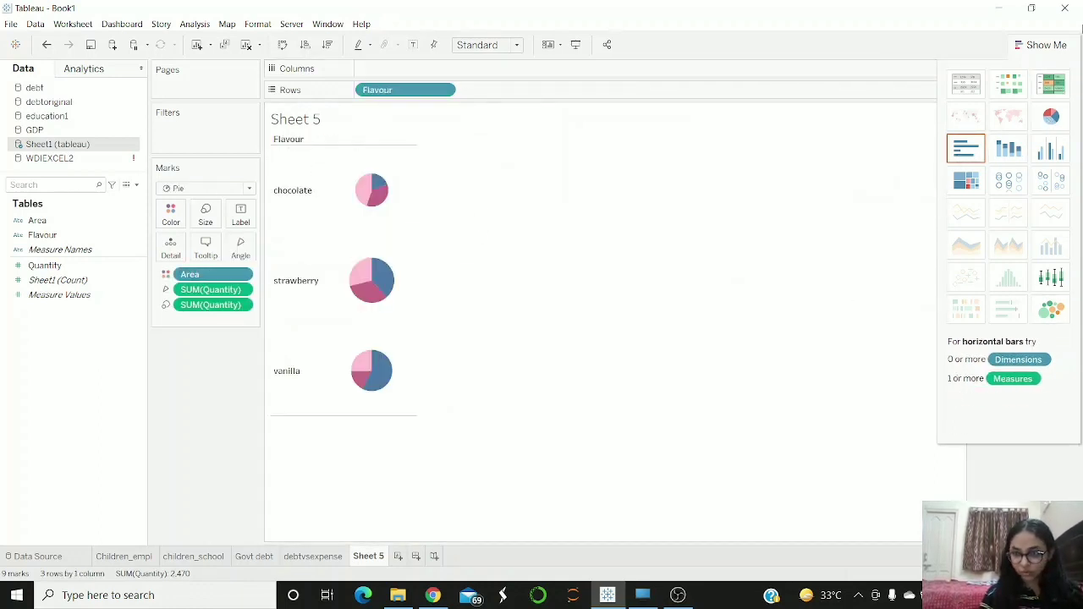
left_click(1047, 44)
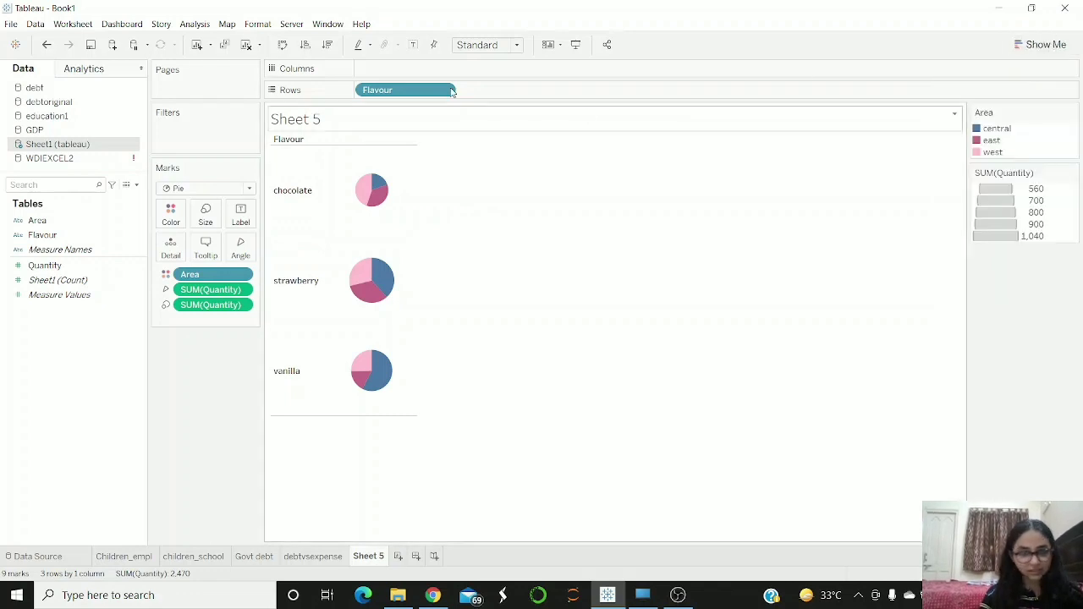
Undo the chart type changes back to the colored bar chart by Flavour and Area
left_click(46, 44)
left_click(47, 44)
left_click(47, 44)
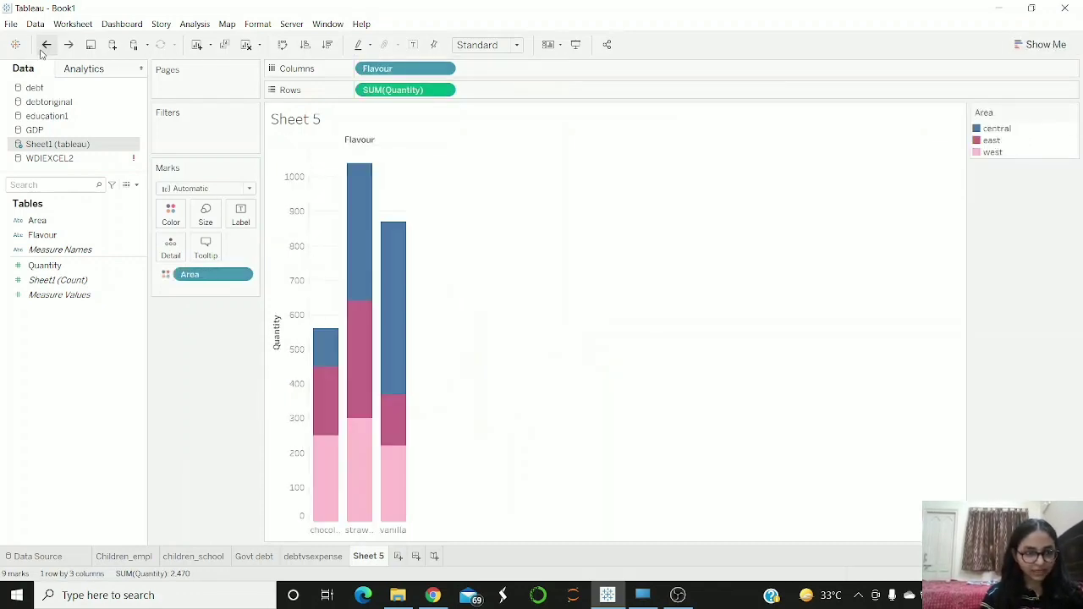
left_click(47, 44)
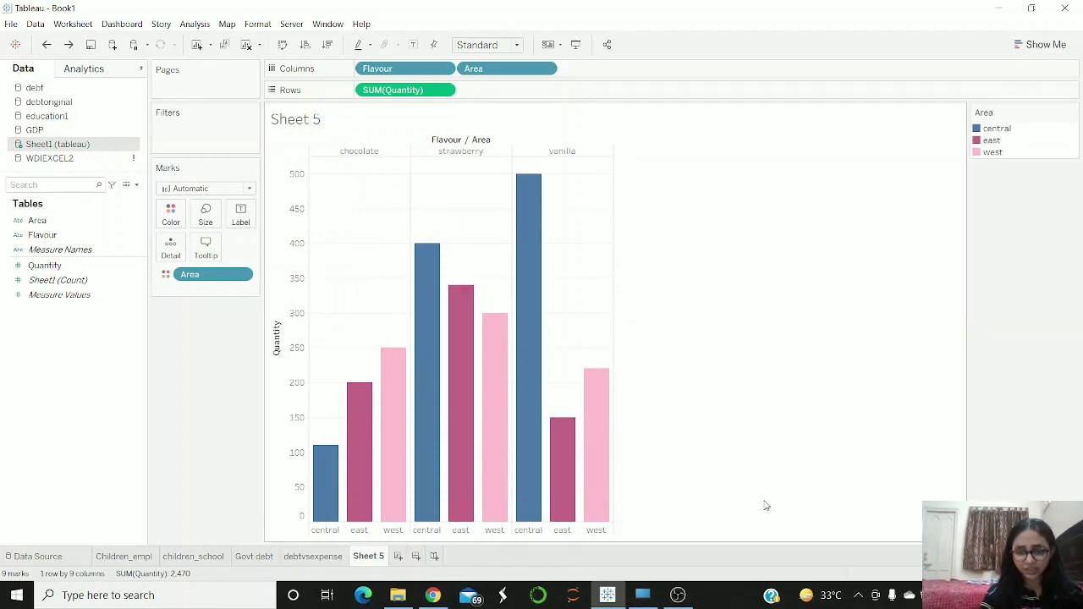
Fit the chart to Entire View and export it to the Desktop as a PNG image named Sheet 5
left_click(516, 45)
left_click(517, 99)
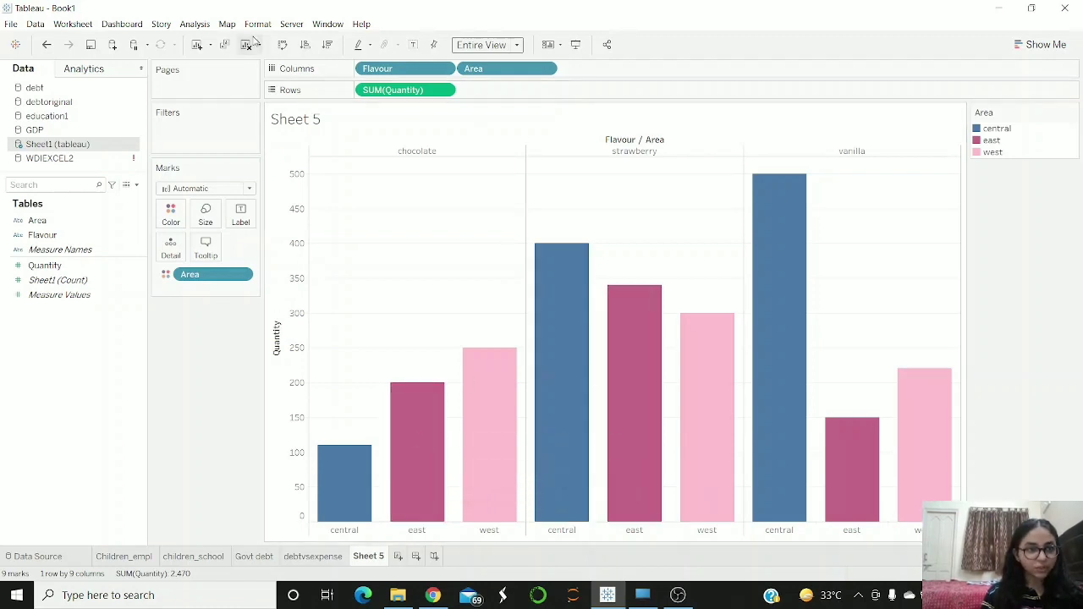
left_click(71, 23)
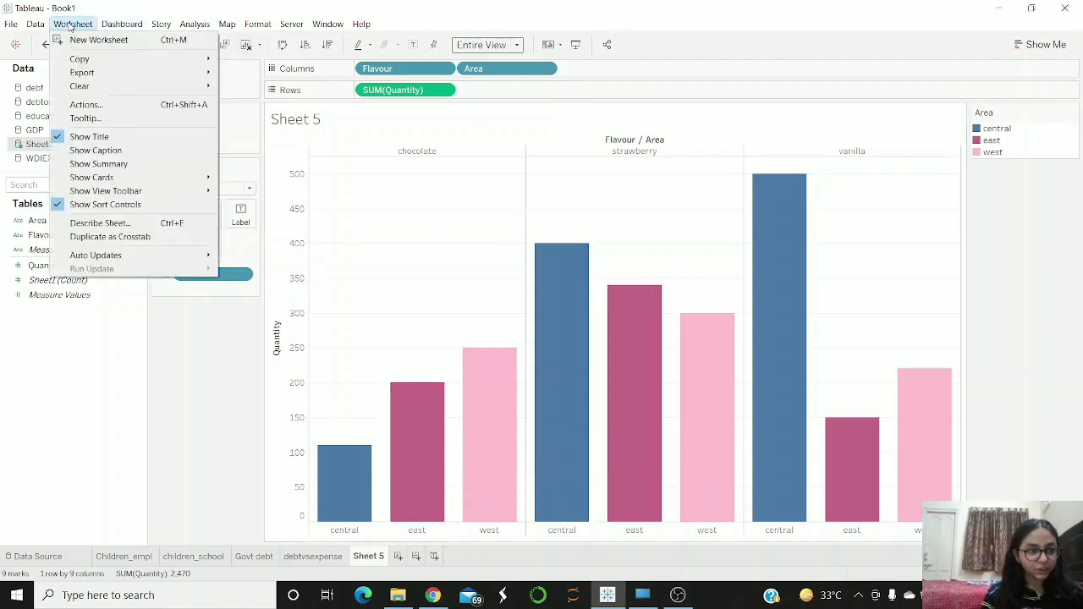
mouse_move(138, 73)
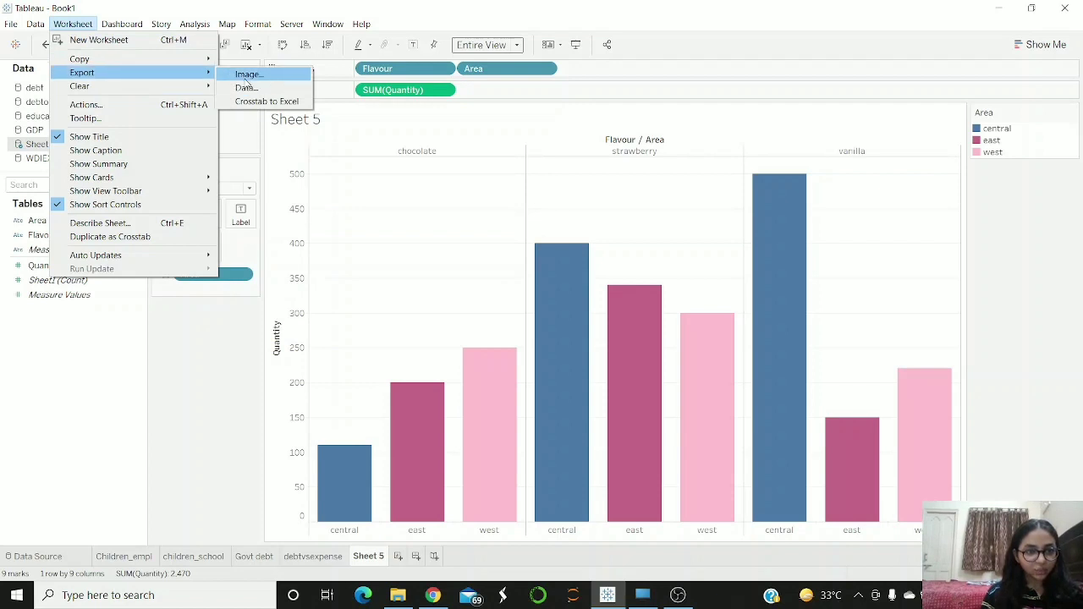
left_click(246, 75)
left_click(561, 362)
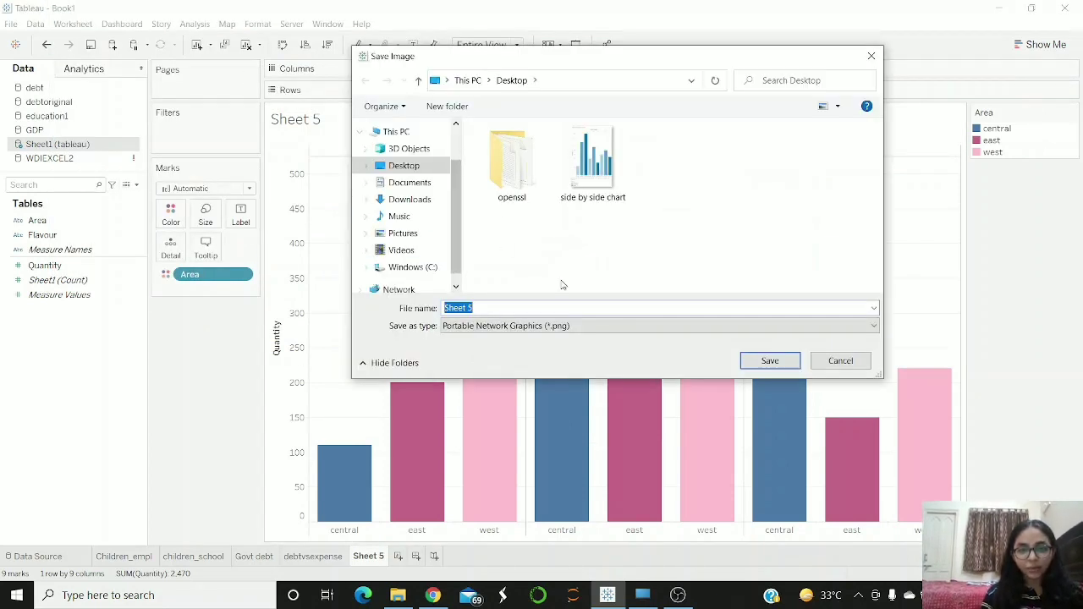
left_click(769, 361)
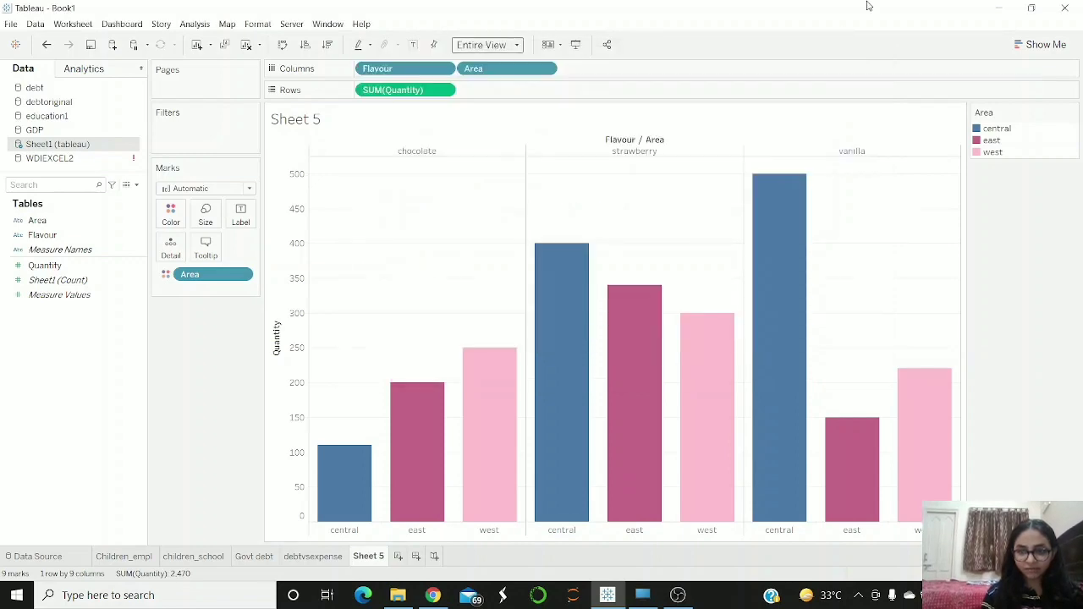
Switch to the desktop and open the exported Sheet 5 image
left_click(998, 8)
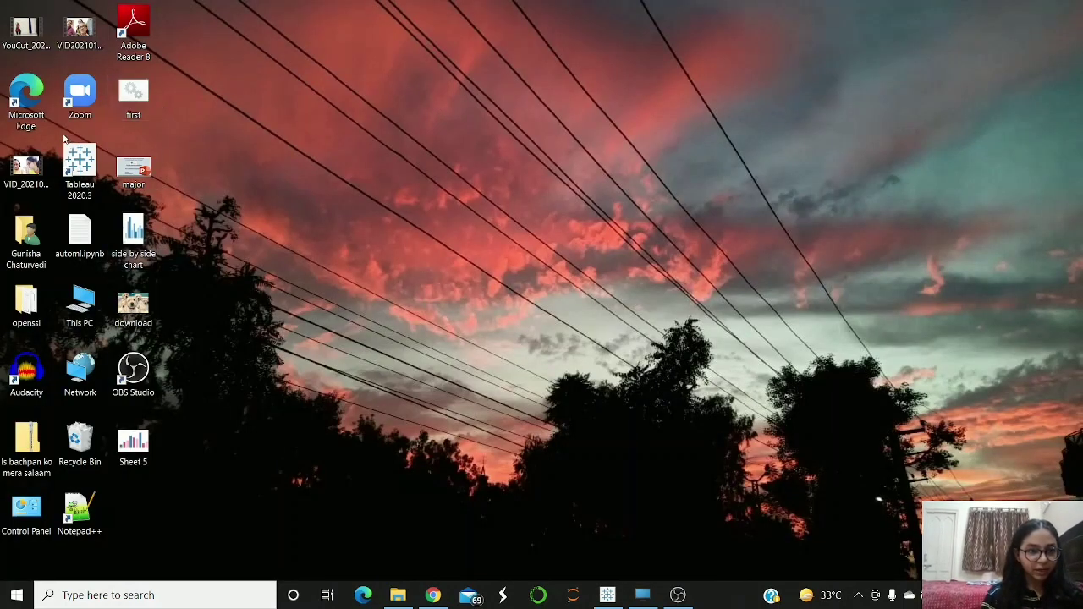
double_click(136, 448)
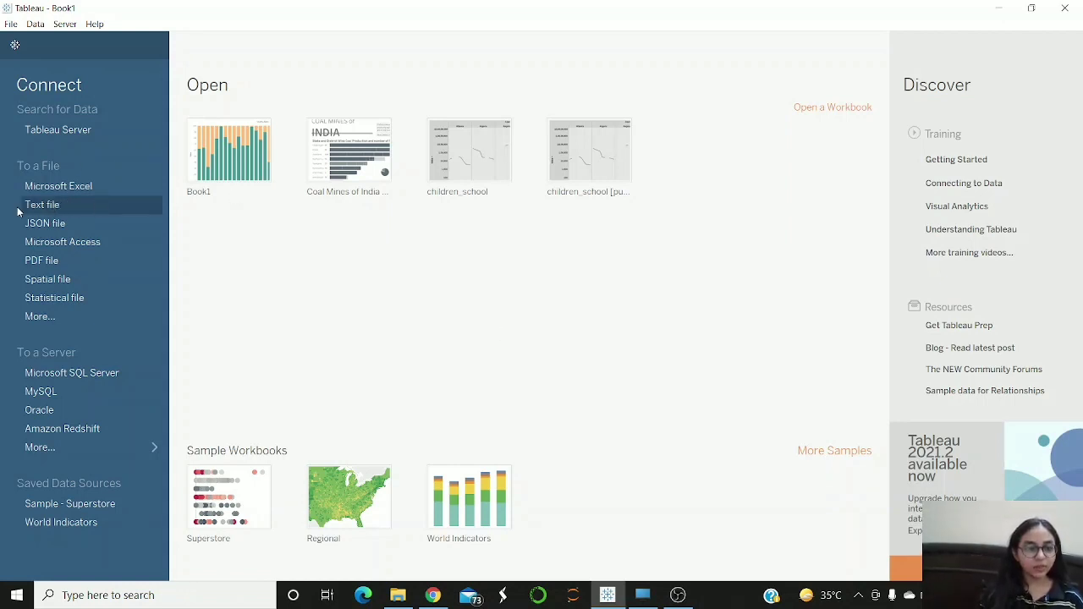
Connect to the insurance text file stored in the archive folder of Downloads
left_click(66, 206)
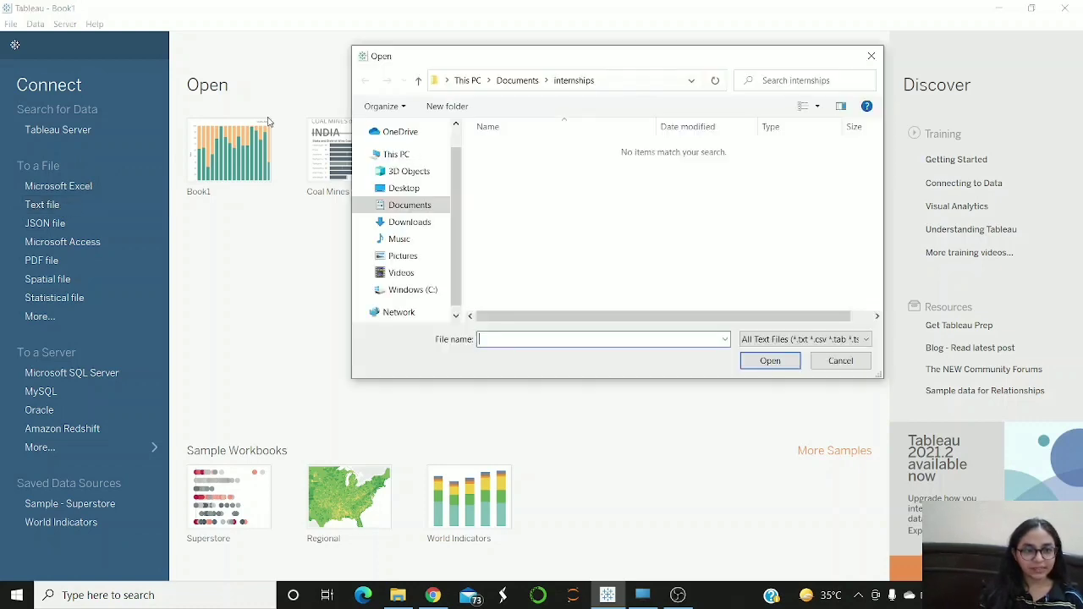
left_click(409, 222)
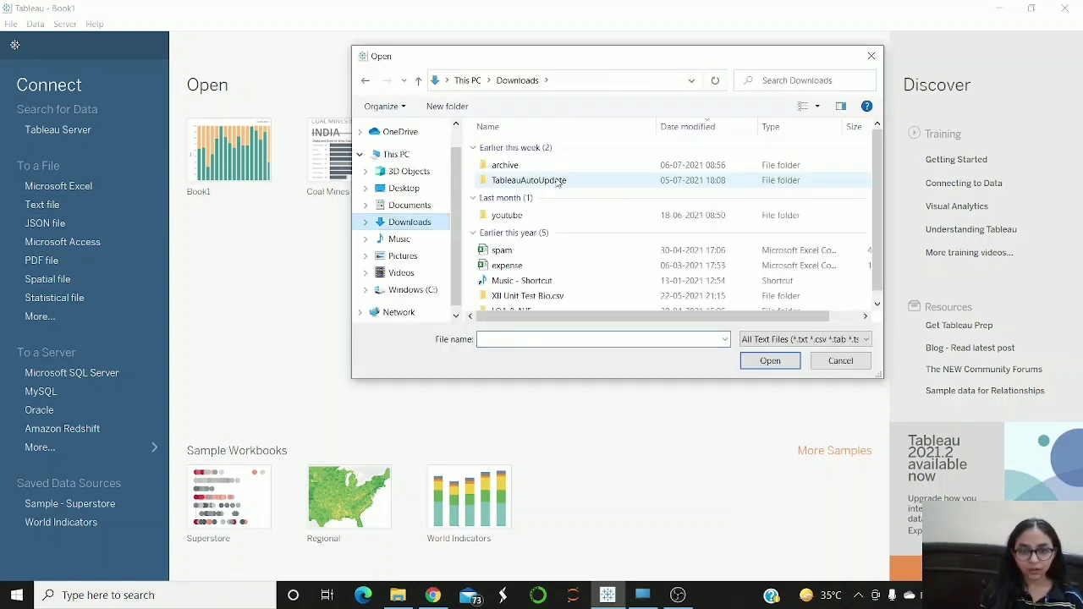
double_click(558, 166)
left_click(510, 147)
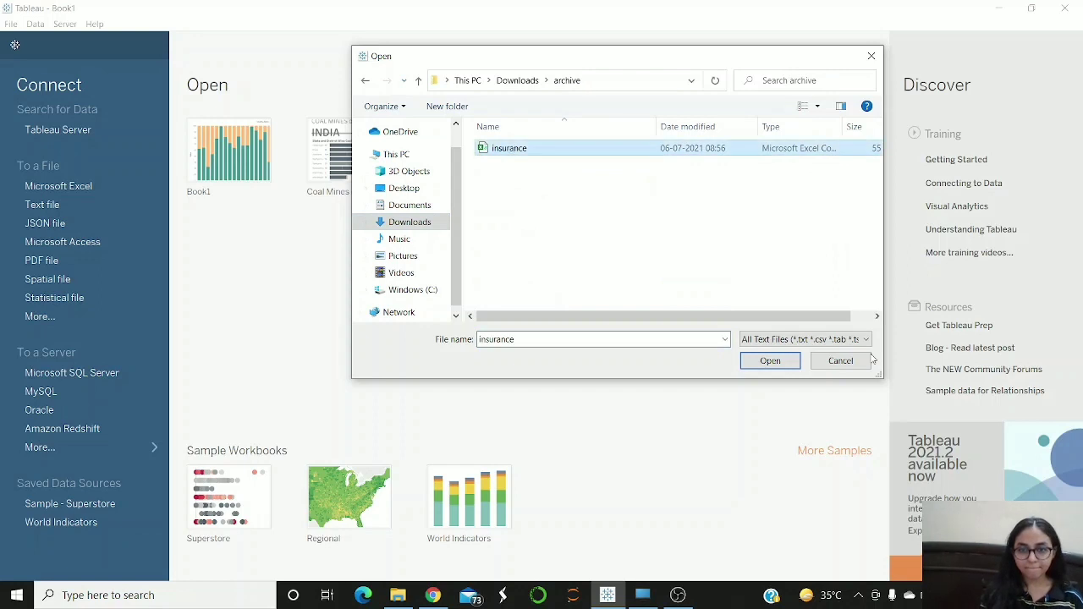
left_click(790, 362)
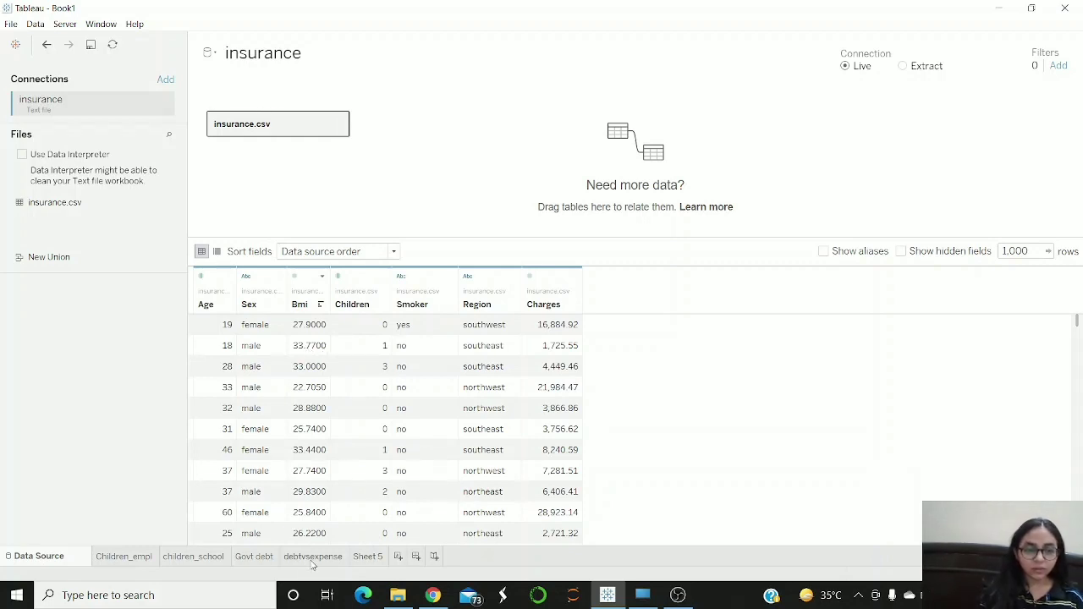
Create a new worksheet and plot the sum of Charges on Rows against the sum of Bmi on Columns
left_click(397, 556)
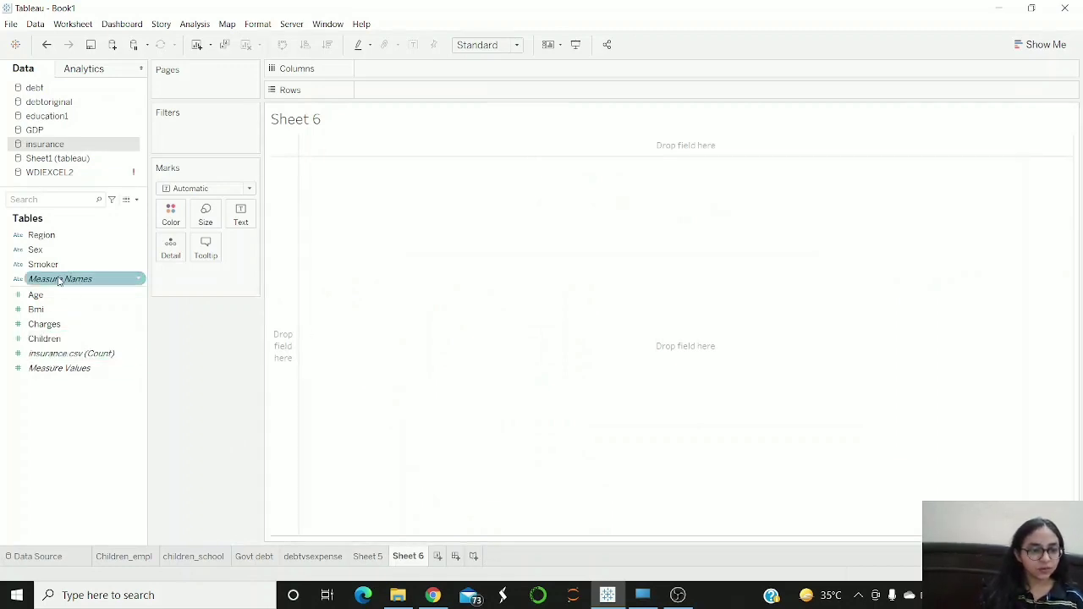
left_click_drag(44, 326, 380, 92)
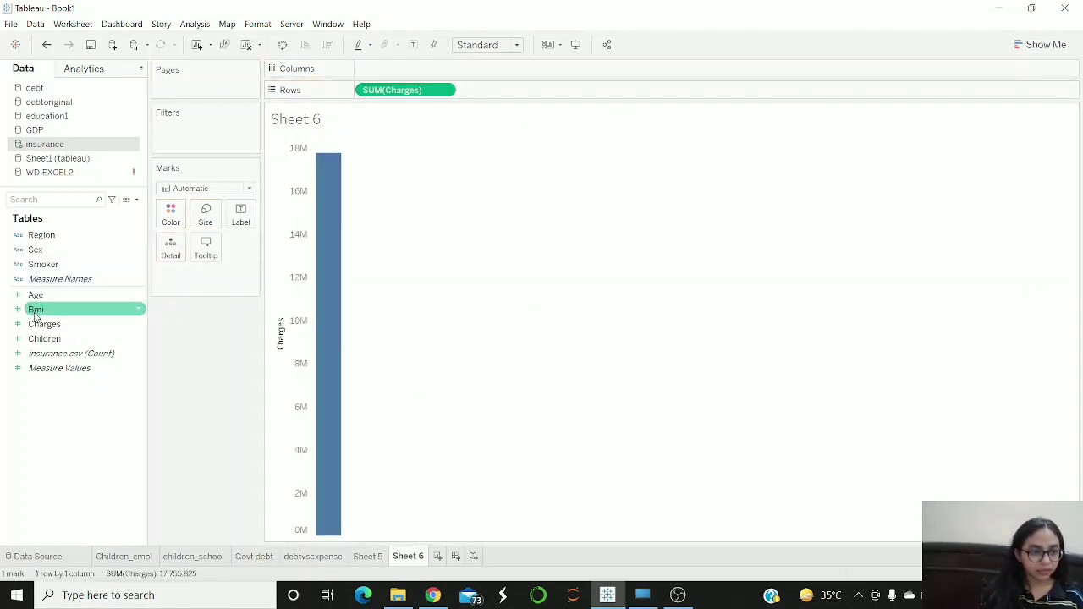
left_click_drag(38, 310, 367, 73)
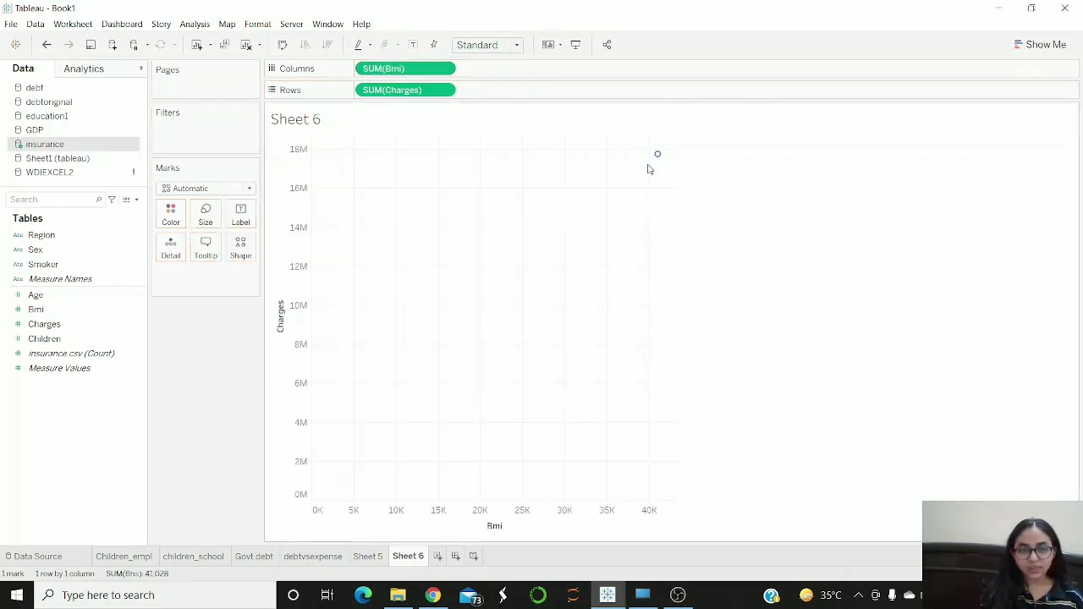
mouse_move(658, 157)
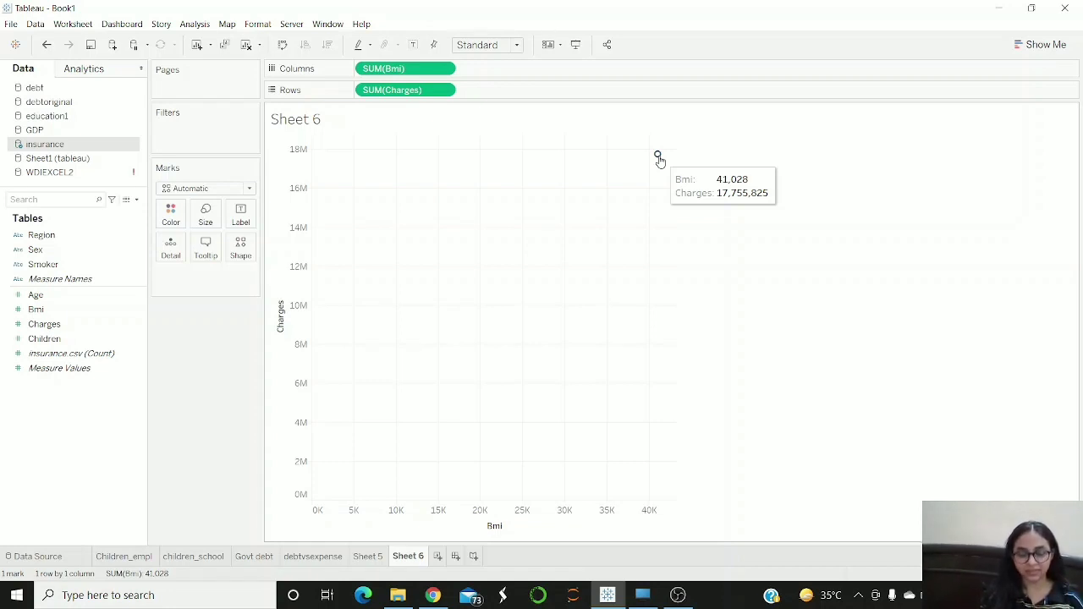
Convert Bmi on Columns and Charges on Rows from summed measures to dimensions to plot the individual records
left_click(445, 67)
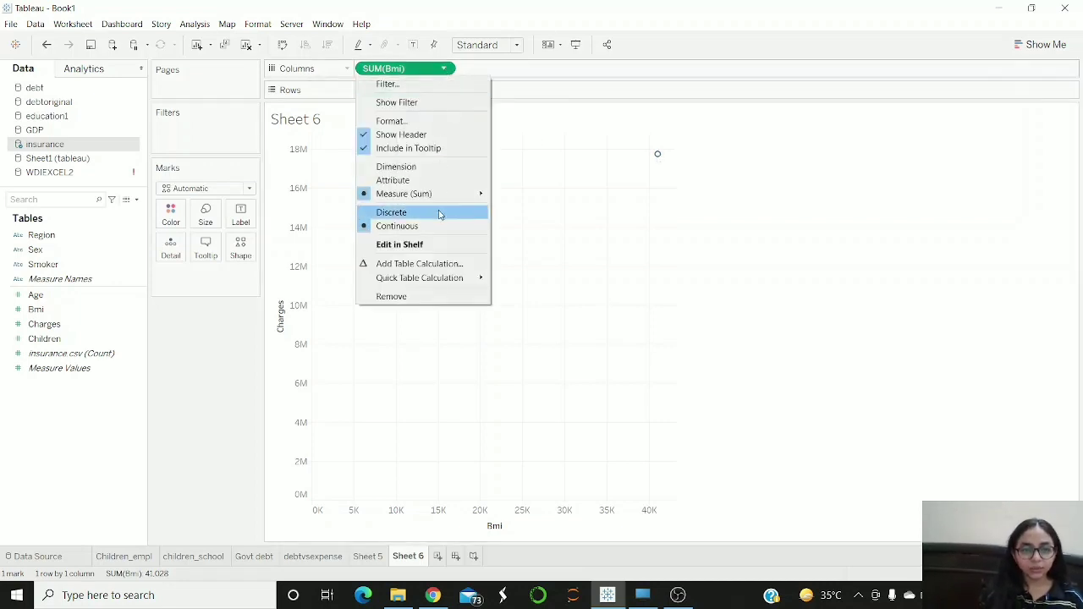
left_click(433, 167)
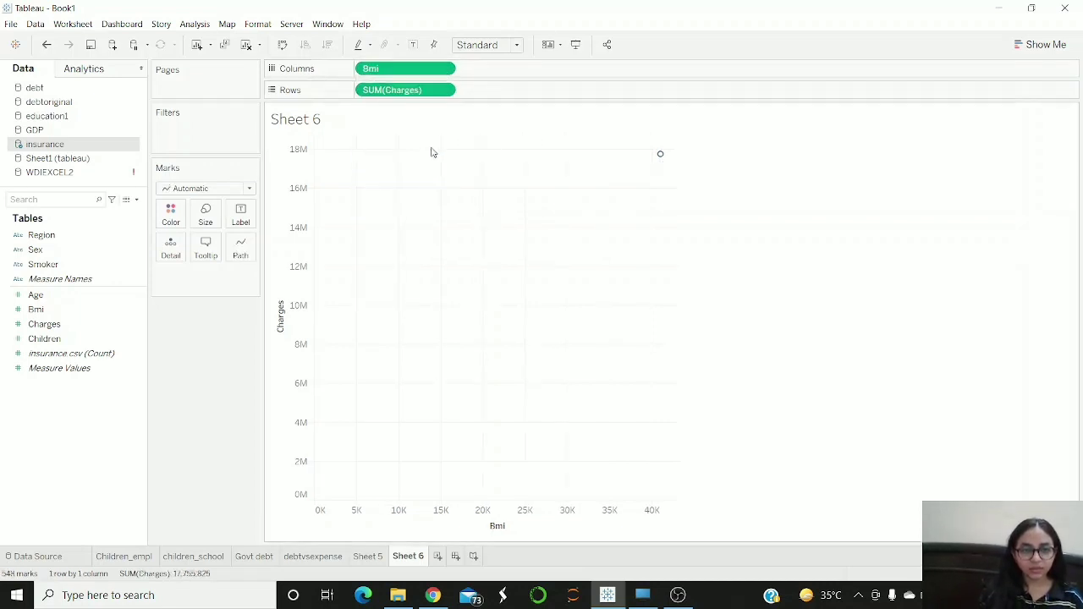
left_click(443, 89)
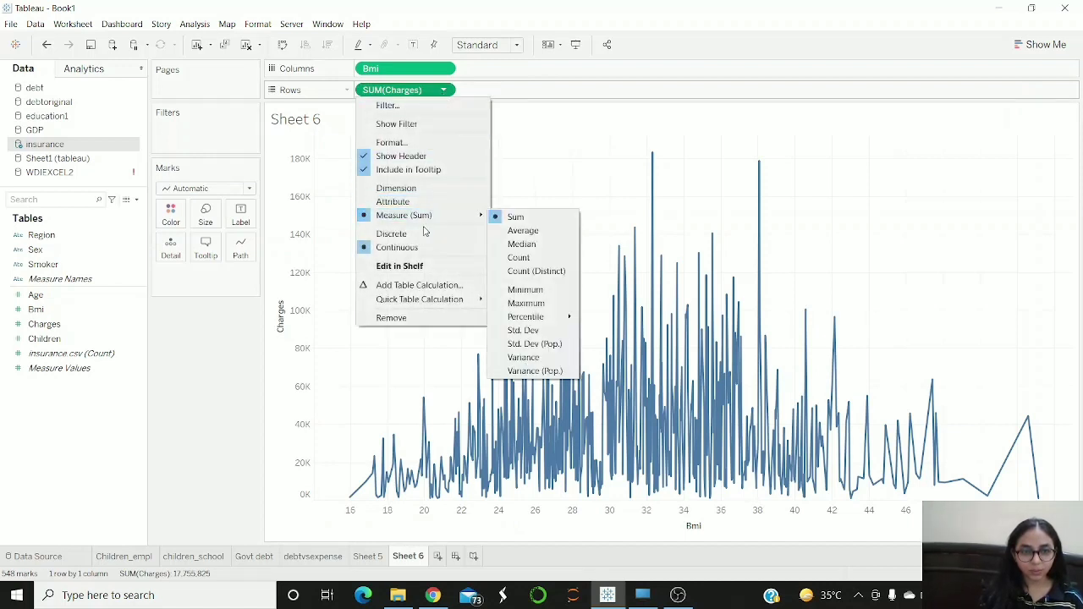
left_click(438, 190)
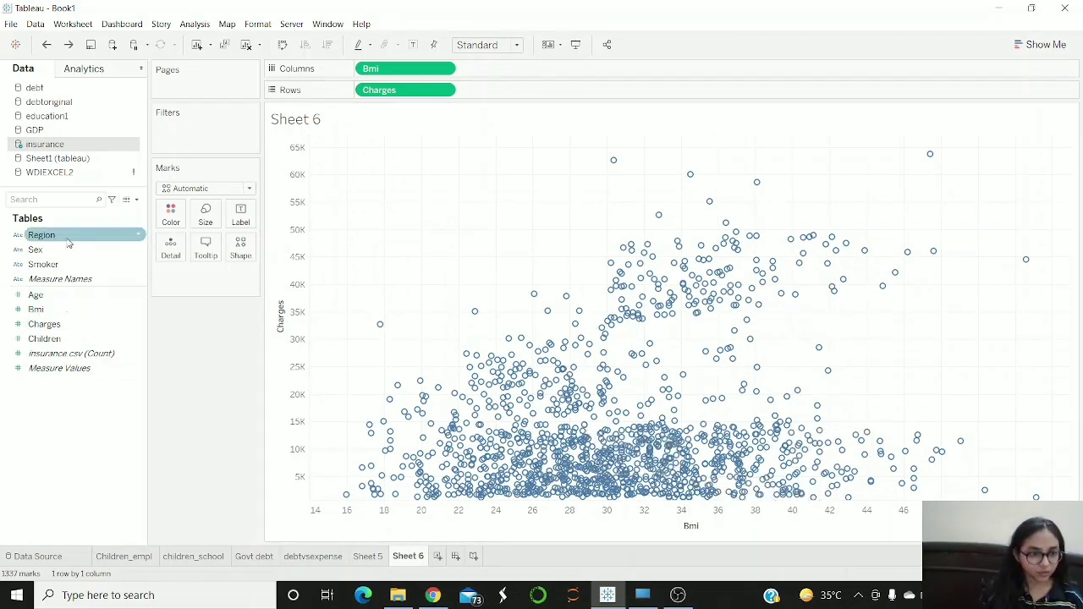
Distinguish the scatter points by Region with different shapes and label them with Region
left_click_drag(68, 235, 170, 211)
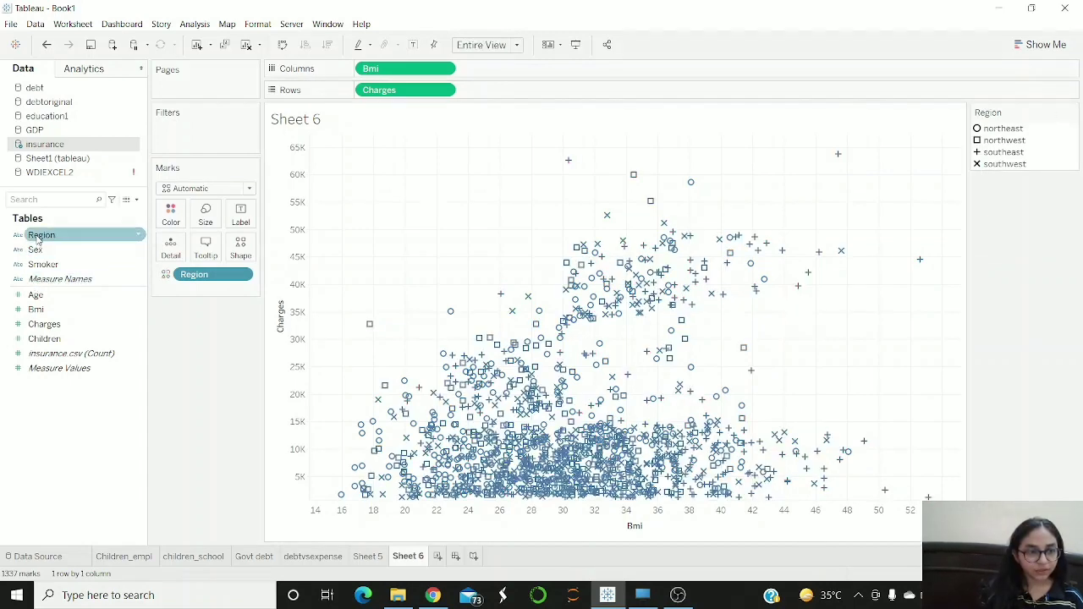
left_click_drag(38, 239, 240, 218)
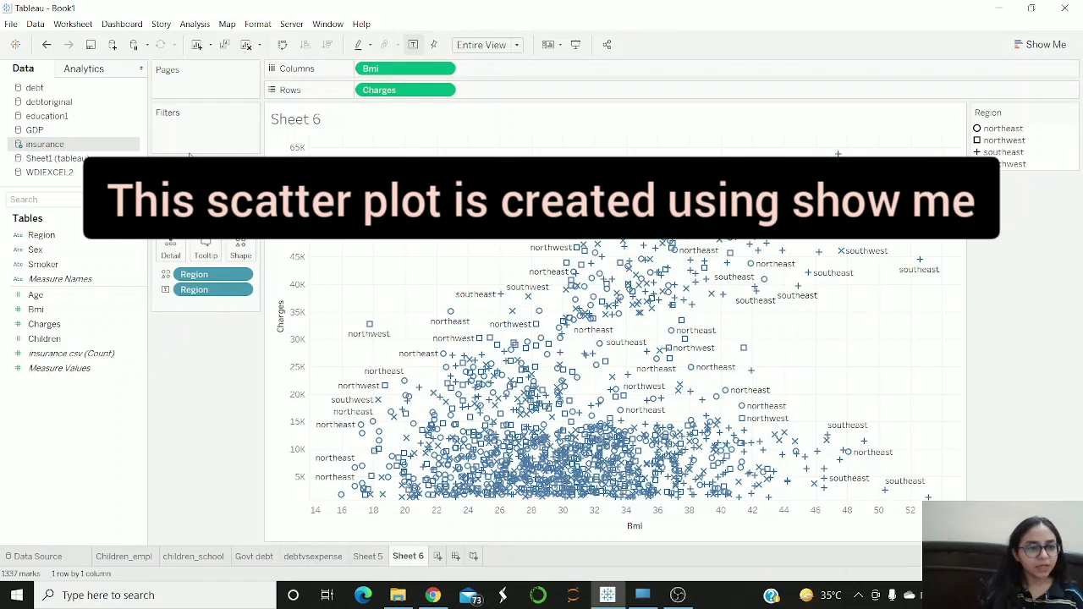
Clear Sheet 6 and close the insurance data source
left_click(247, 46)
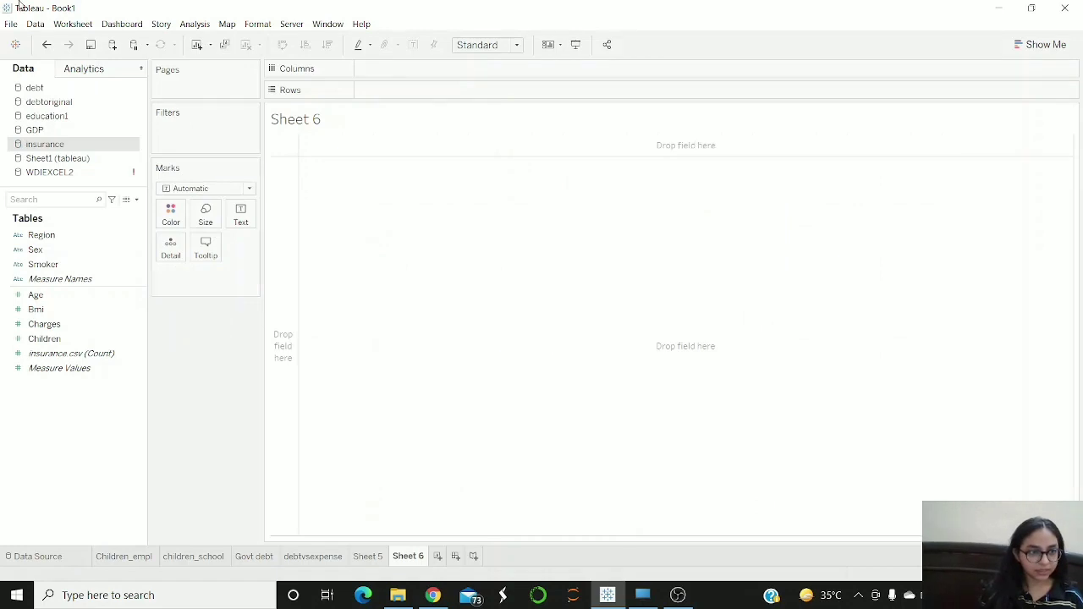
right_click(37, 145)
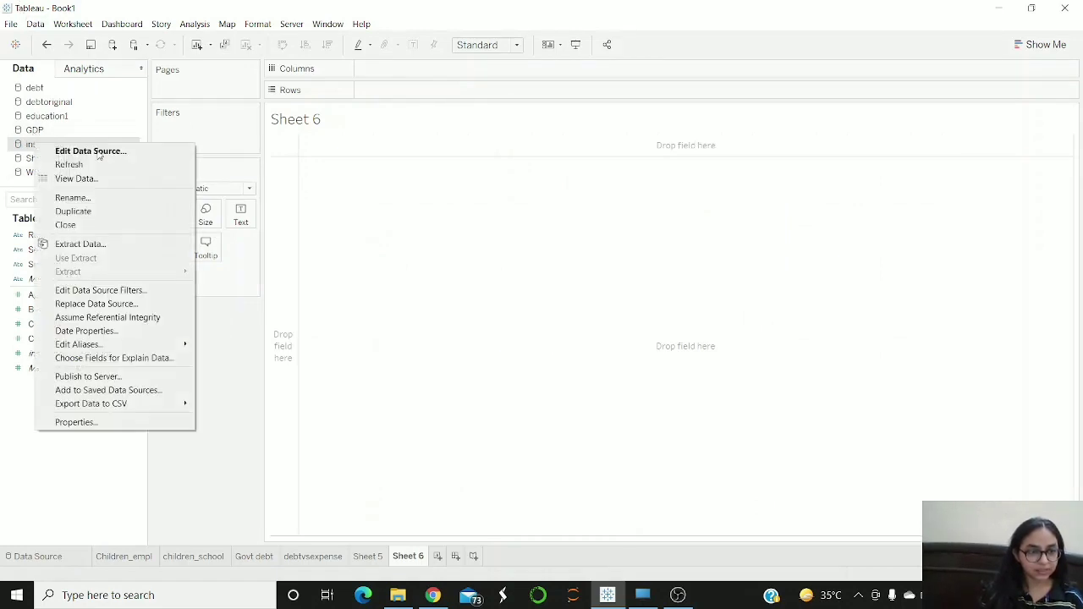
key("Escape")
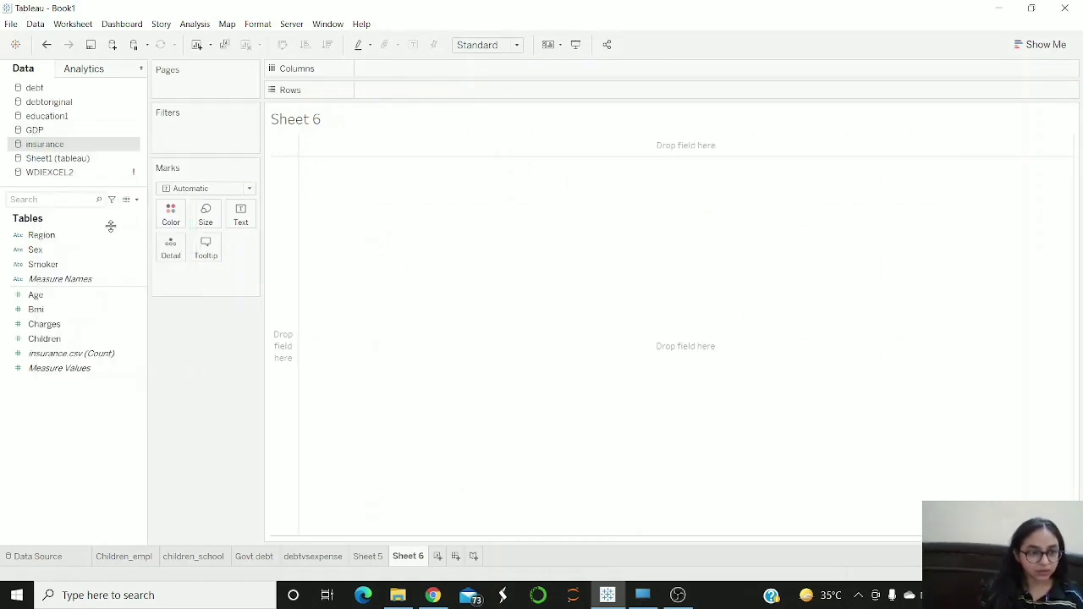
right_click(95, 88)
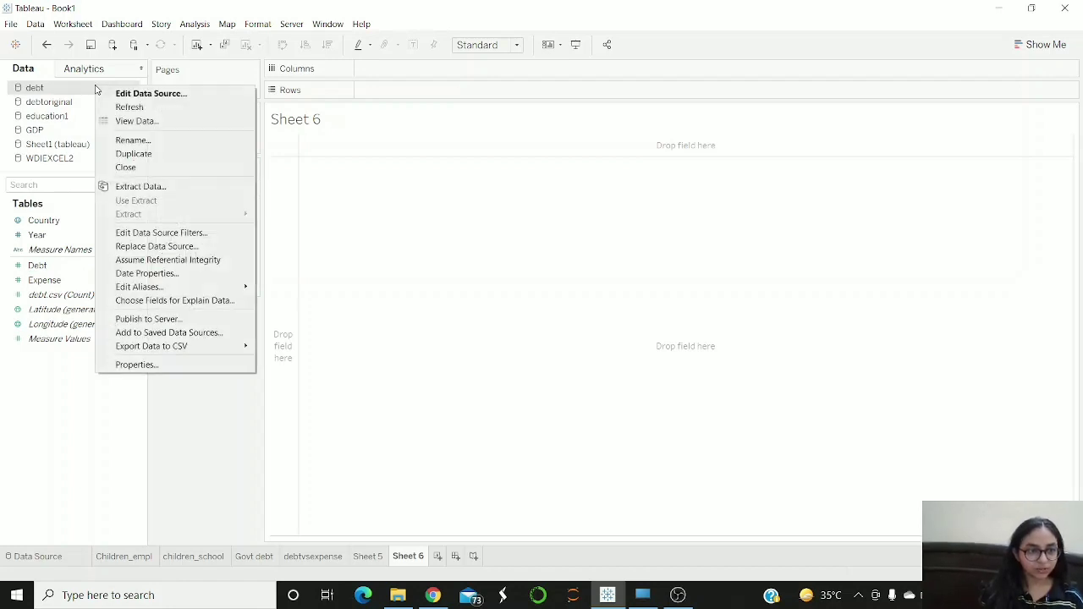
left_click(169, 412)
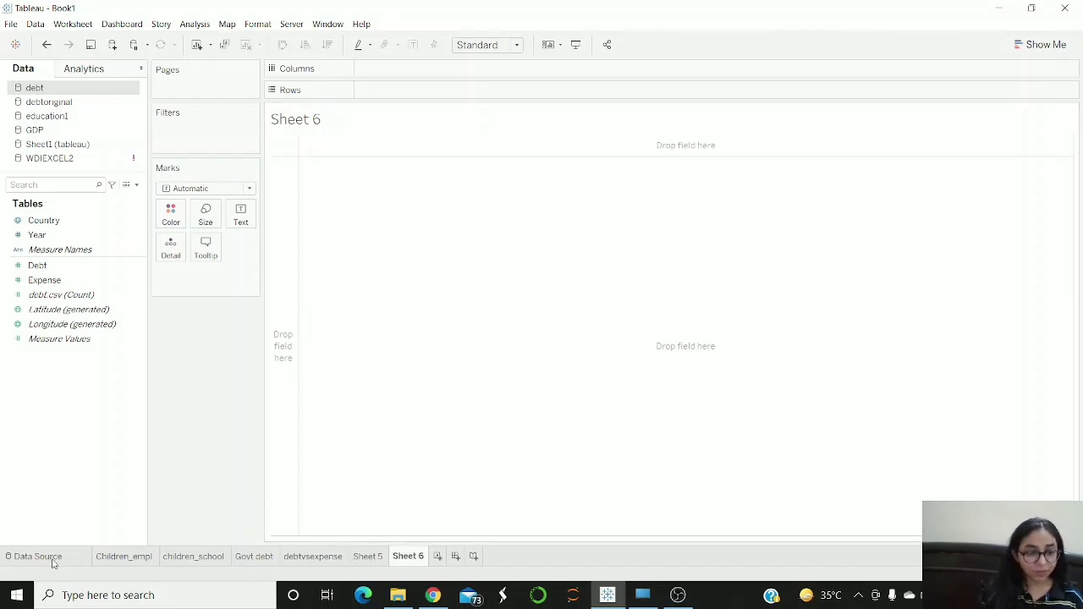
Switch to File Explorer, open the insurance file in Excel and copy the range A1:G11, returning to Tableau
left_click(398, 595)
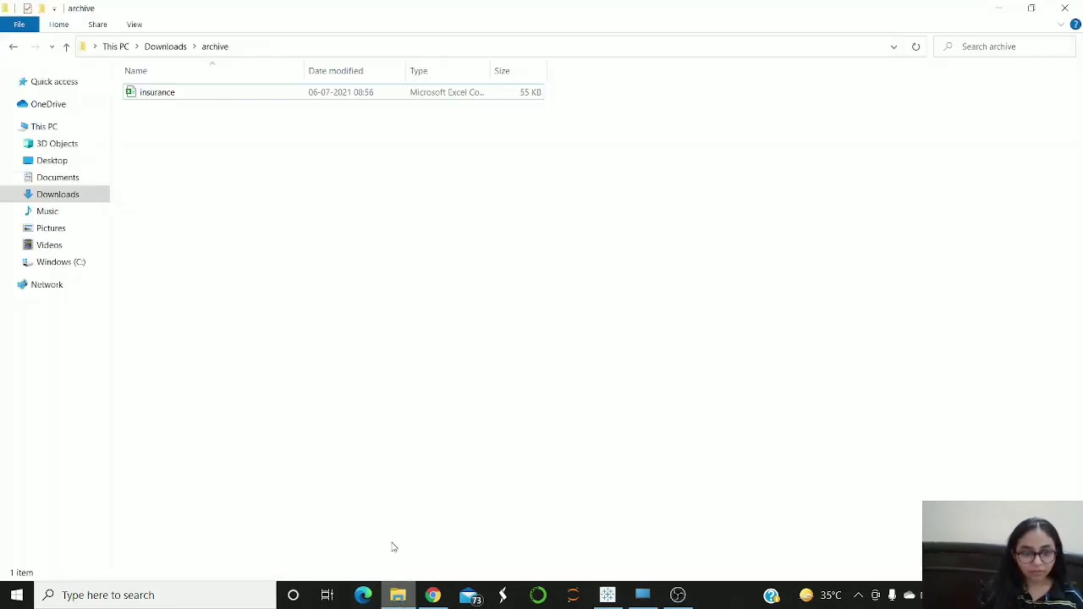
left_click(279, 98)
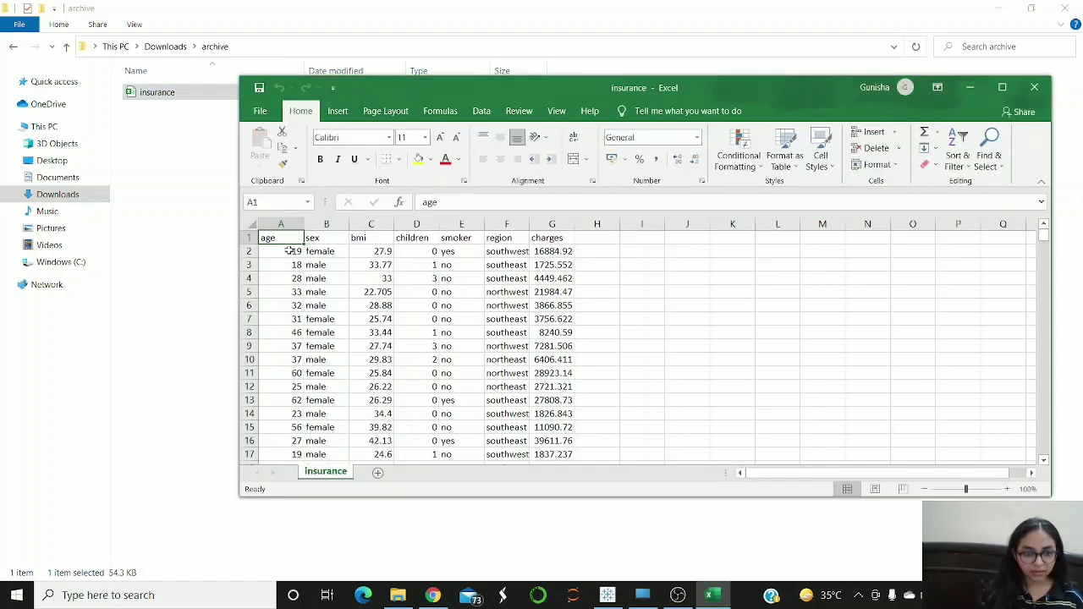
left_click_drag(285, 238, 551, 370)
key("ctrl+c")
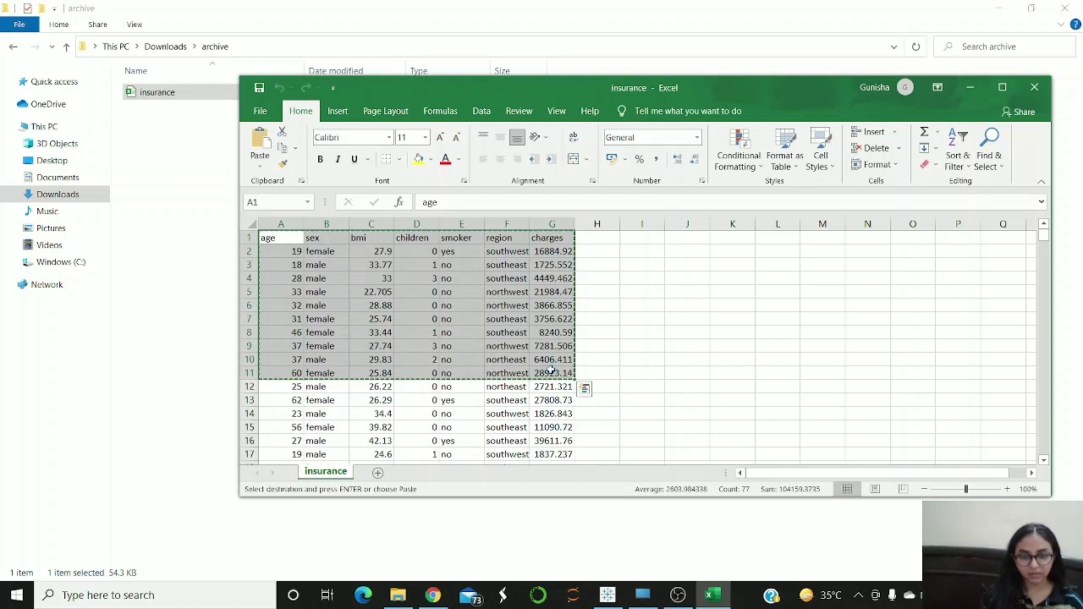
left_click(969, 87)
left_click(998, 7)
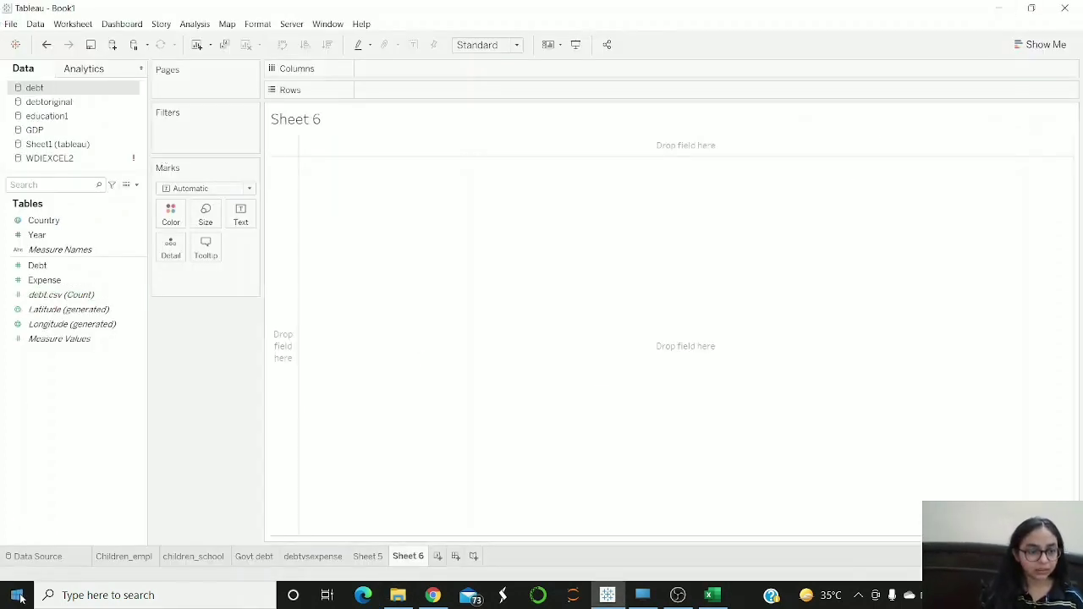
Paste the copied insurance rows as a new data source from the Data Source page
left_click(29, 558)
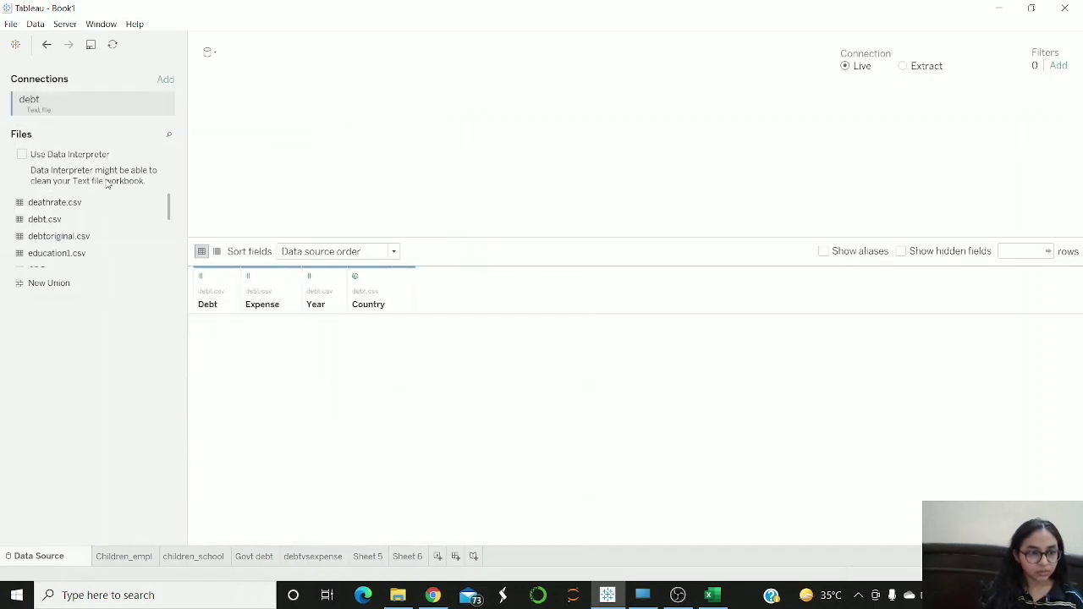
left_click(36, 24)
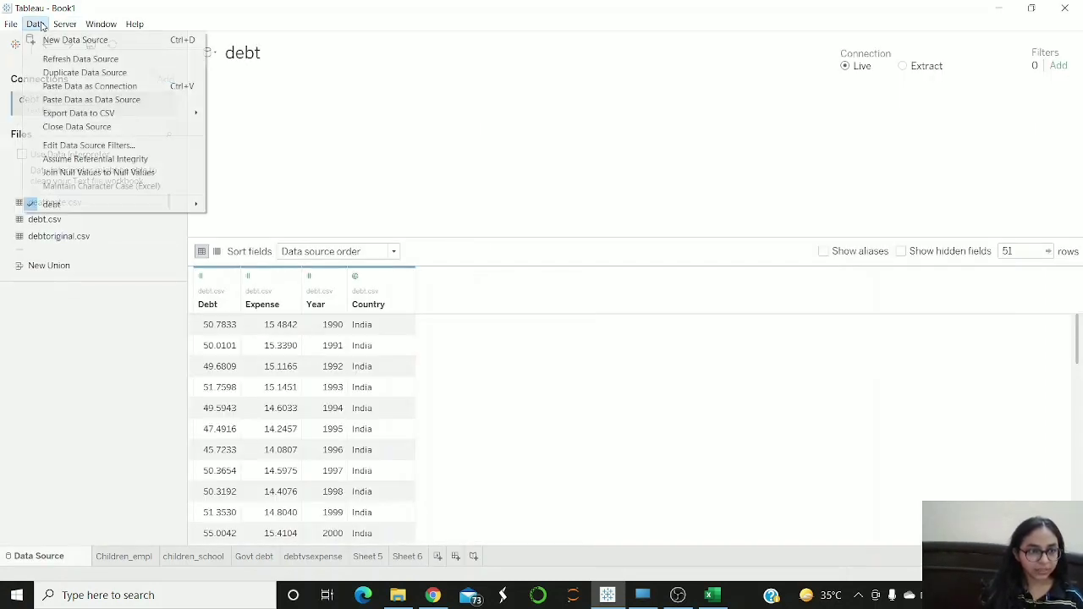
left_click(95, 102)
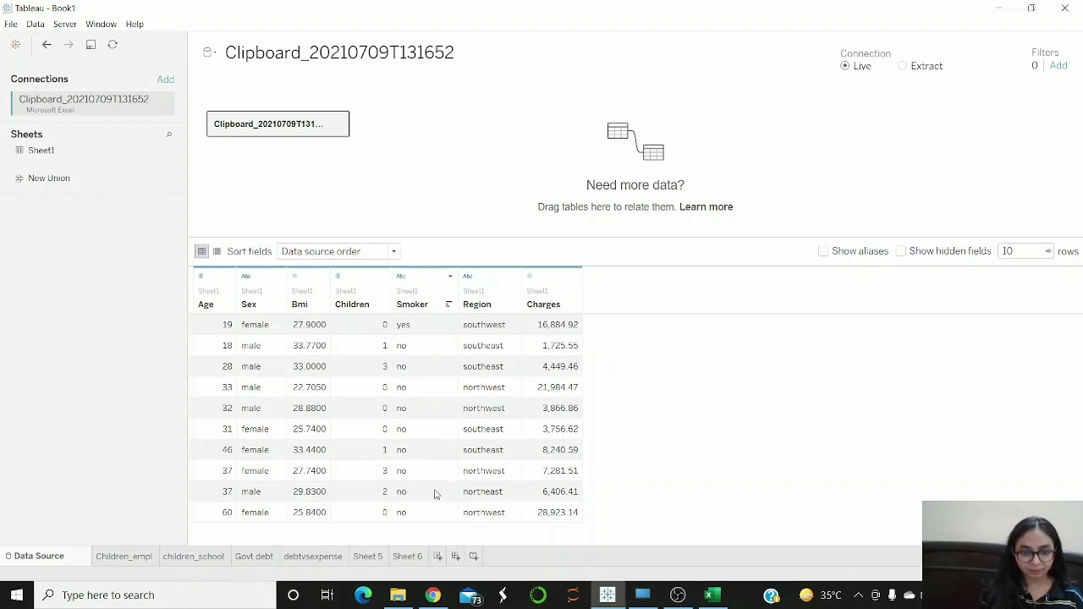
On Sheet 6, place Bmi from the clipboard data source on Columns and Charges on Rows
left_click(408, 558)
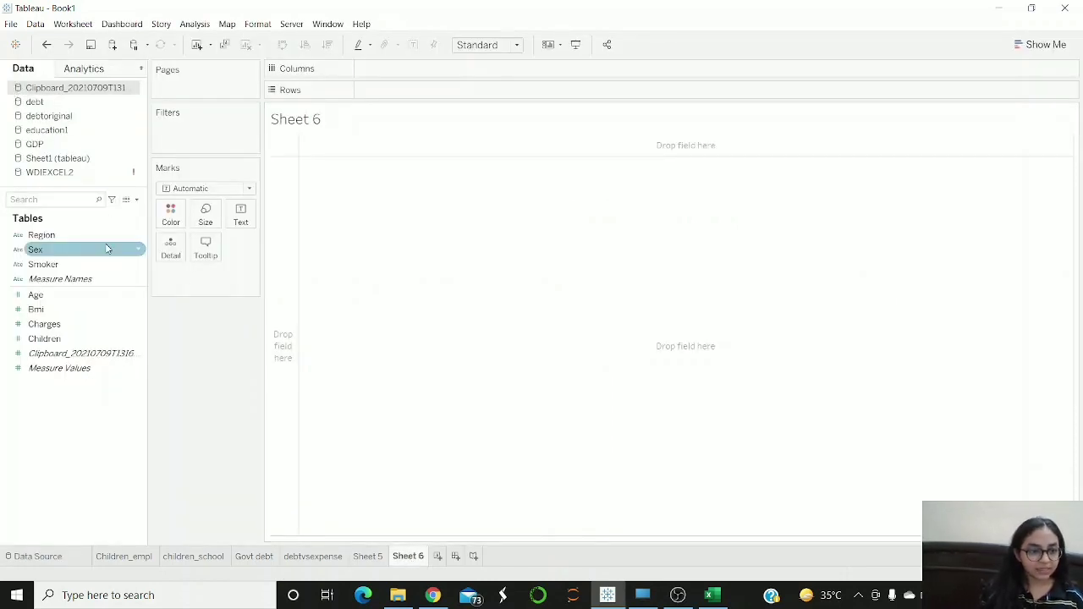
left_click(38, 310)
mouse_move(39, 324)
left_mouse_down()
mouse_move(557, 33)
mouse_move(382, 85)
mouse_move(65, 318)
mouse_move(533, 89)
mouse_move(389, 68)
left_mouse_up()
Convert both Charges and Bmi to dimensions so the pasted rows plot as separate scatter points
left_click(444, 91)
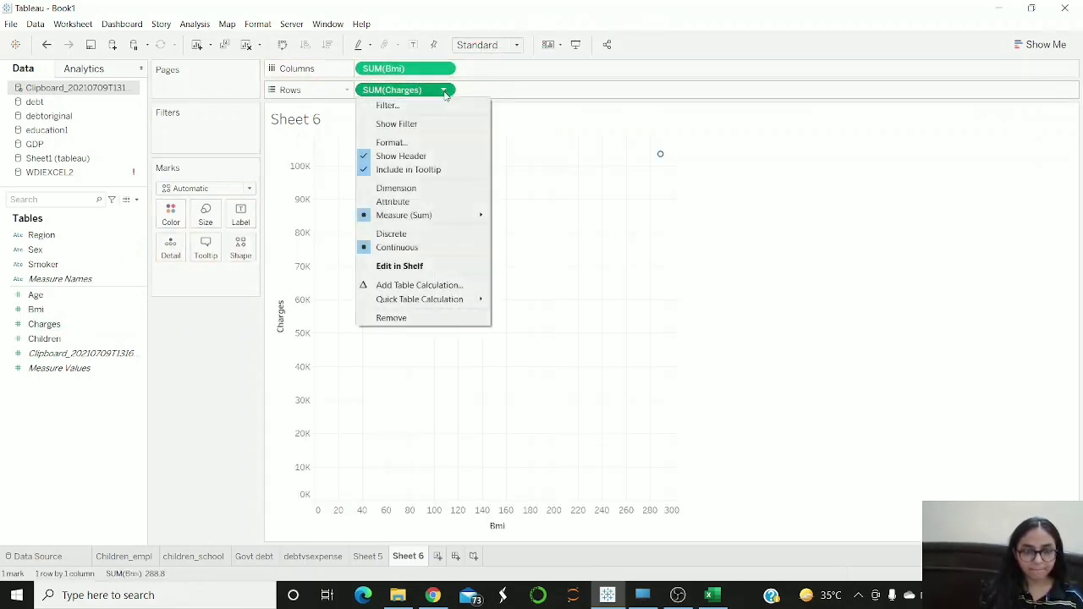
left_click(424, 188)
left_click(445, 70)
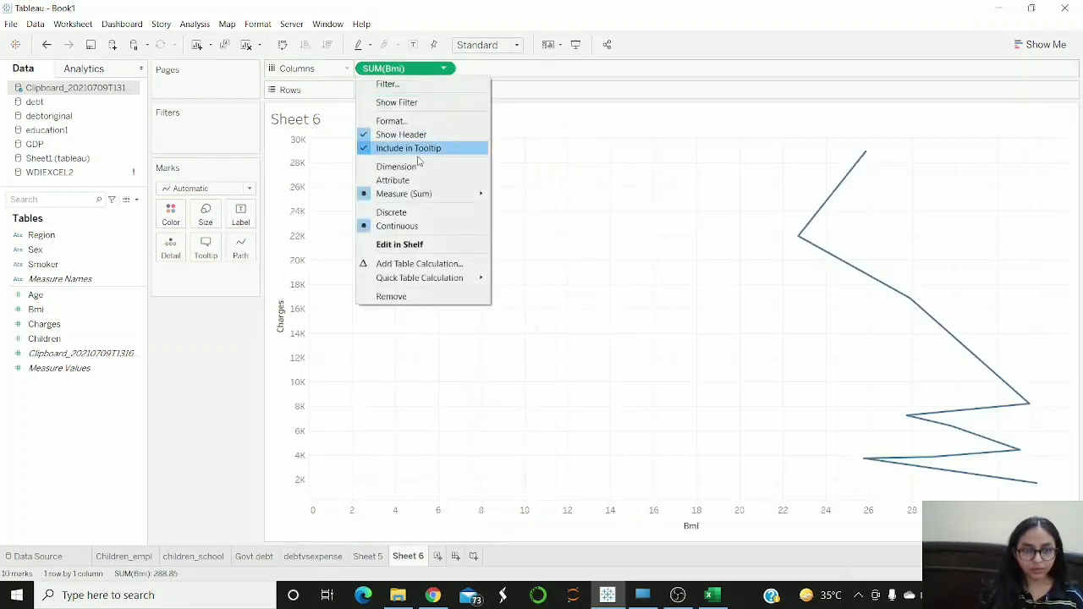
left_click(415, 170)
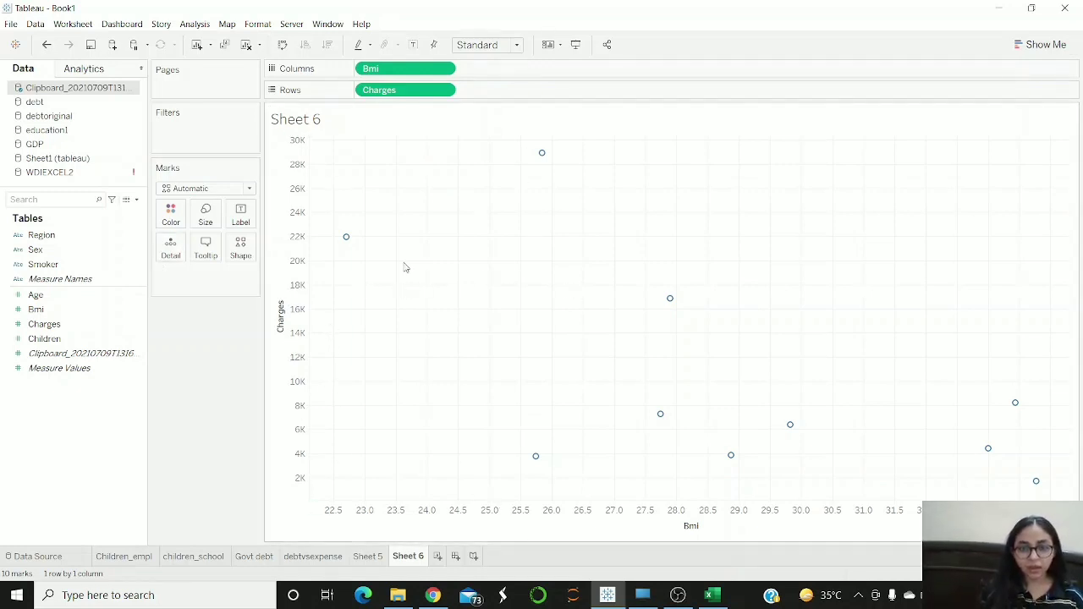
Try a larger mark size for the scatter points, leaving them only slightly enlarged
left_click(210, 222)
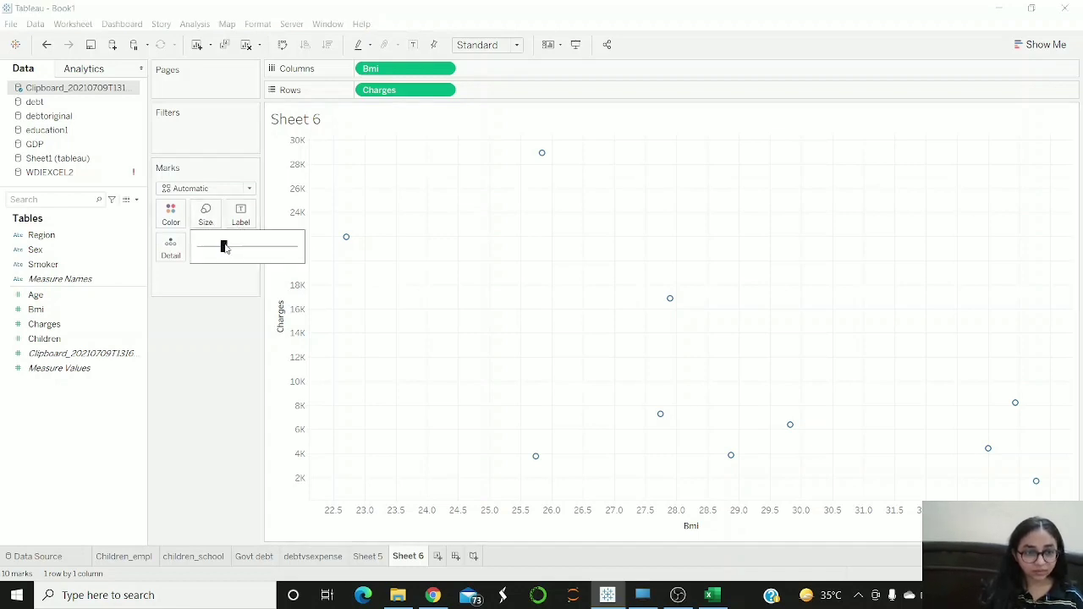
mouse_move(225, 247)
left_mouse_down()
mouse_move(271, 246)
mouse_move(231, 249)
left_mouse_up()
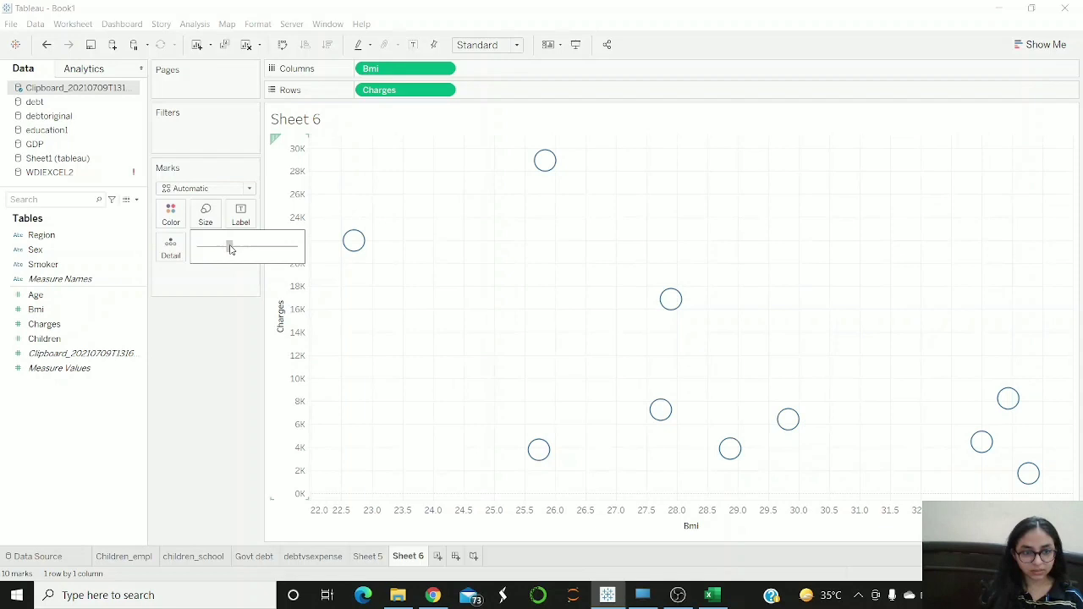
left_click(203, 344)
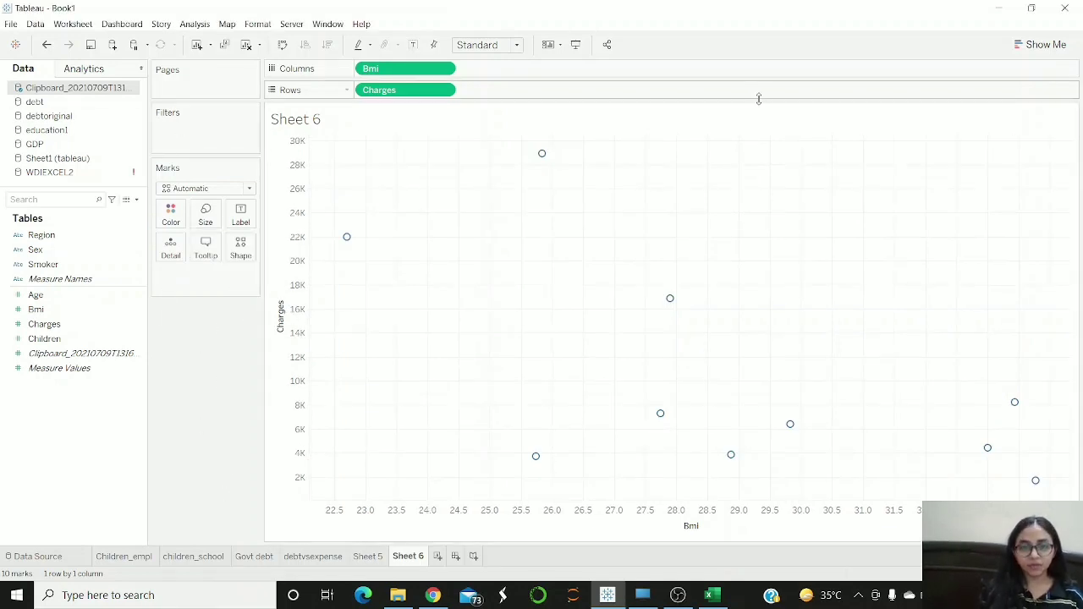